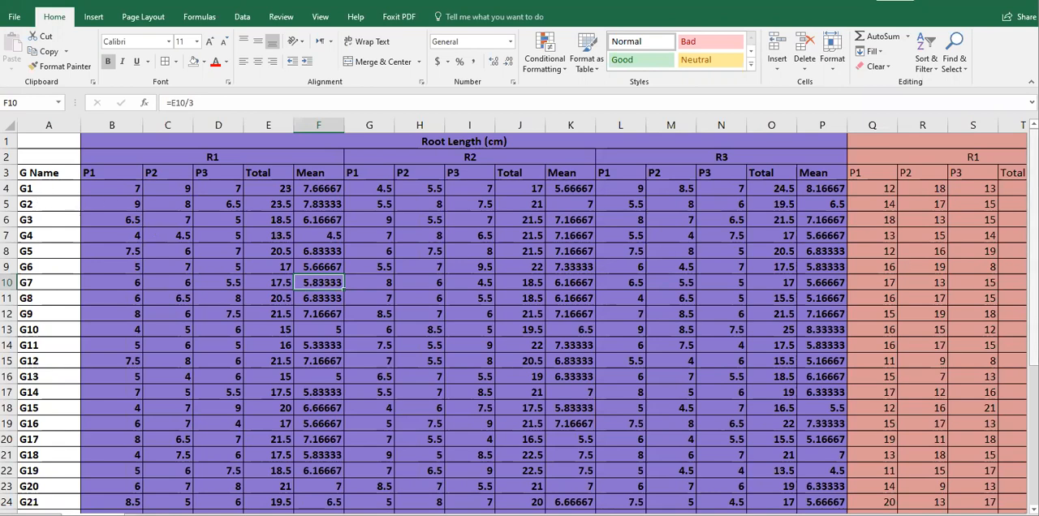
Look through the per-plant root length data for genotypes G1 to G33 and the sheet of replicate means.
scroll(982, 175, down, 4)
scroll(299, 447, down, 1)
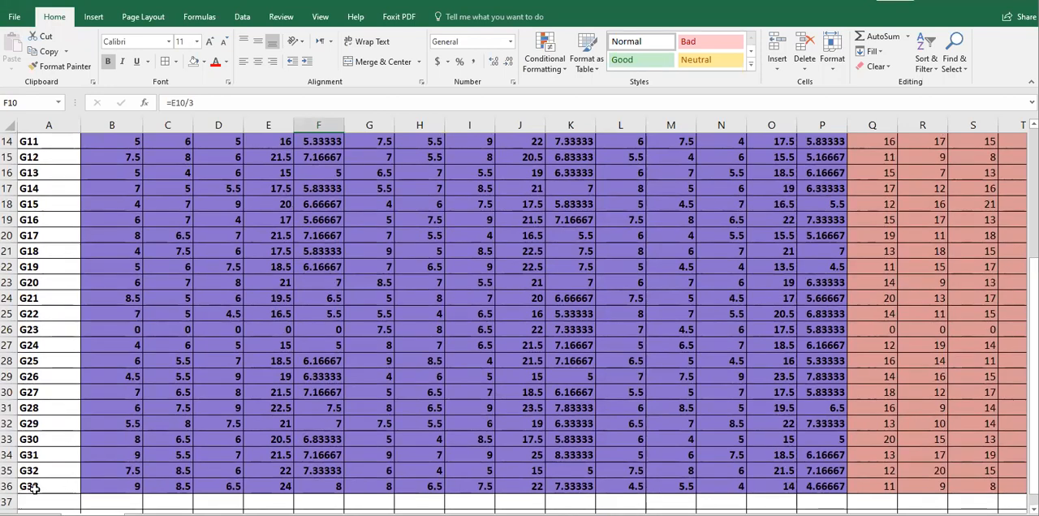
drag(1034, 310, 1034, 181)
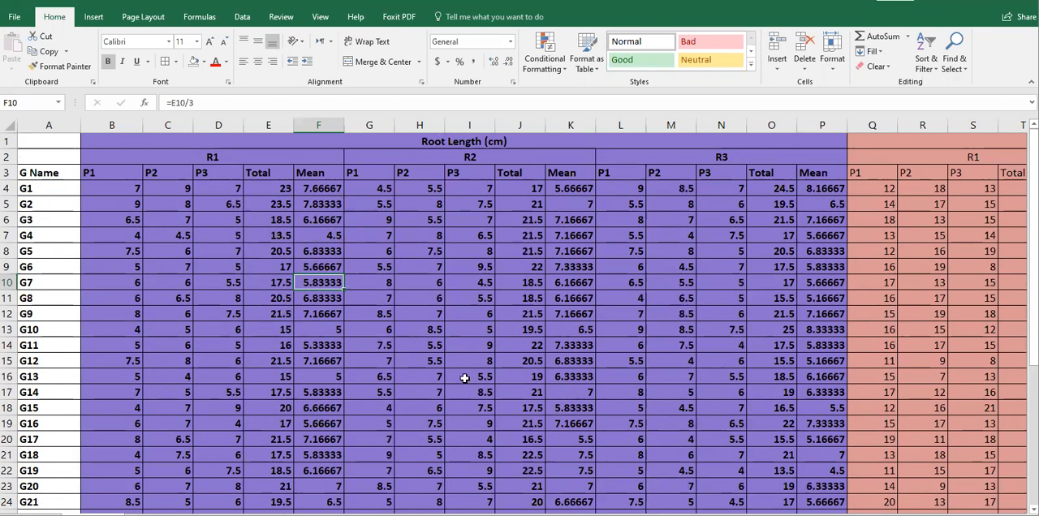
drag(707, 515, 837, 515)
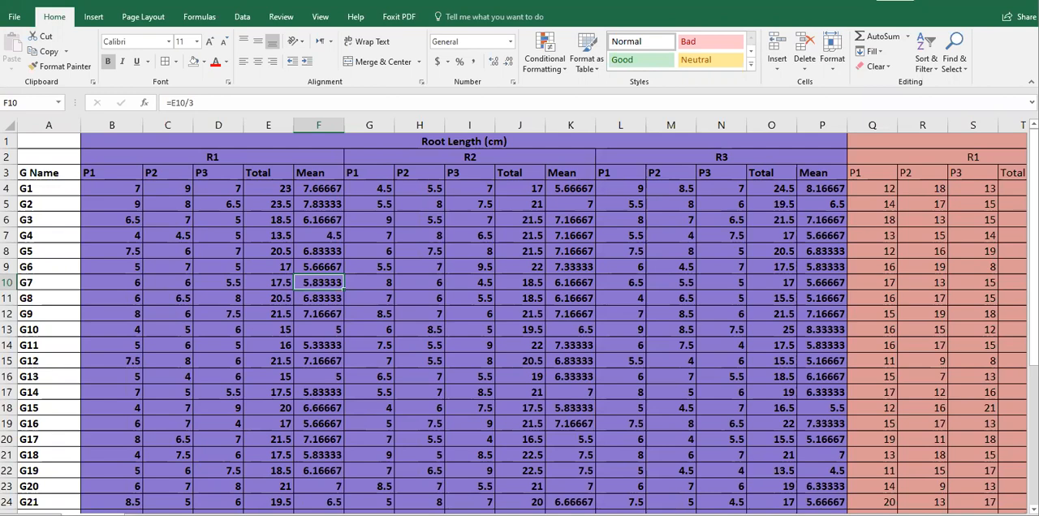
drag(527, 313, 292, 271)
click(177, 244)
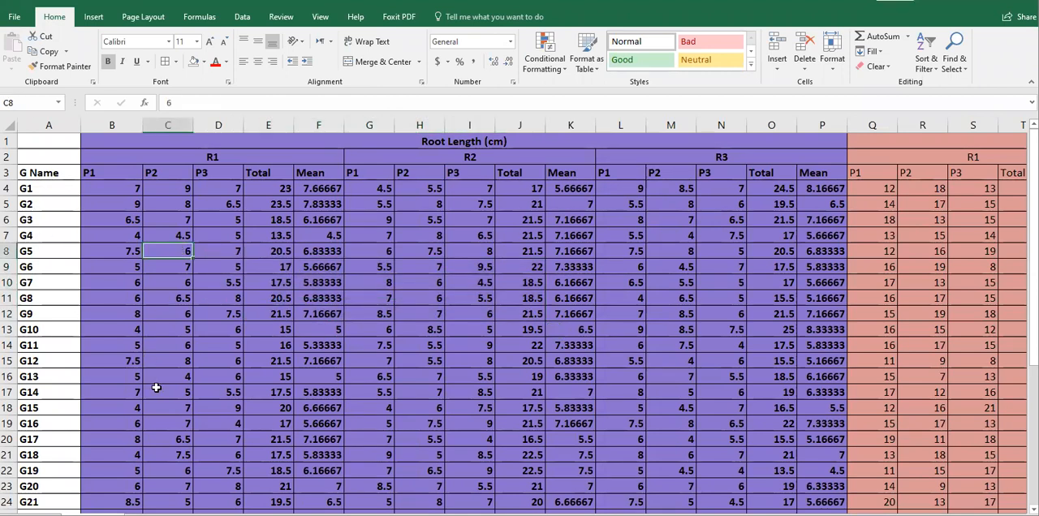
click(144, 515)
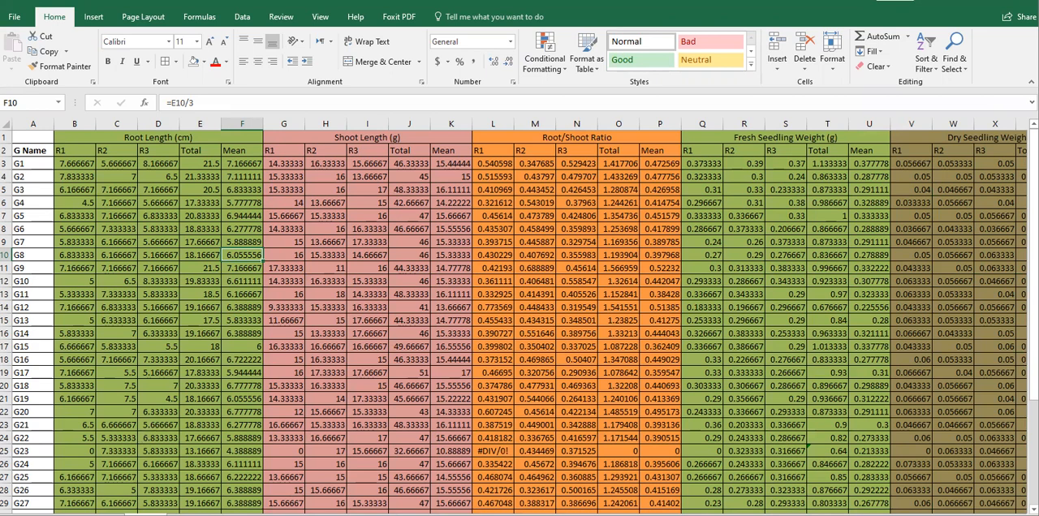
key(ctrl+Page_Up)
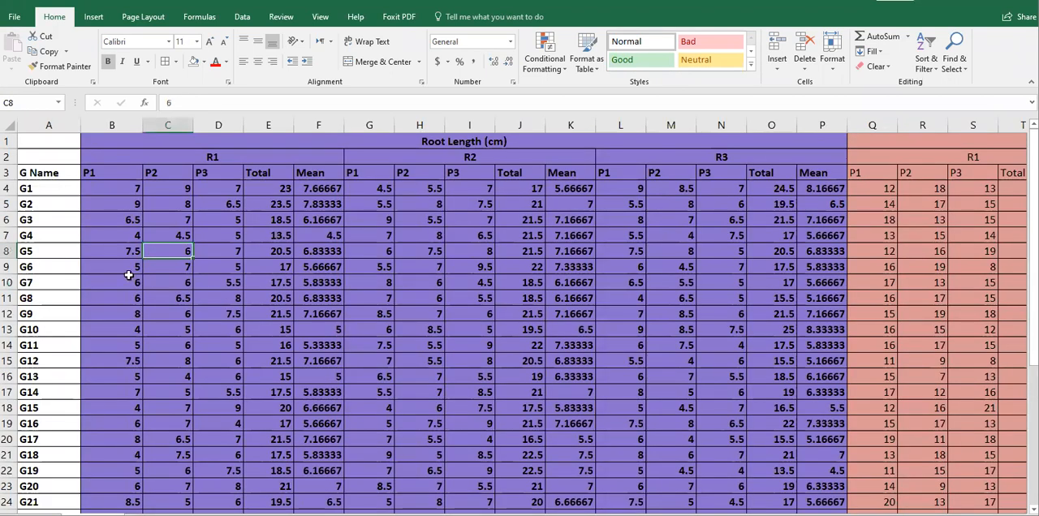
Fill the root length R1 means of G1 to G8 and the R2 means of G1 to G21 with yellow.
drag(321, 187, 324, 292)
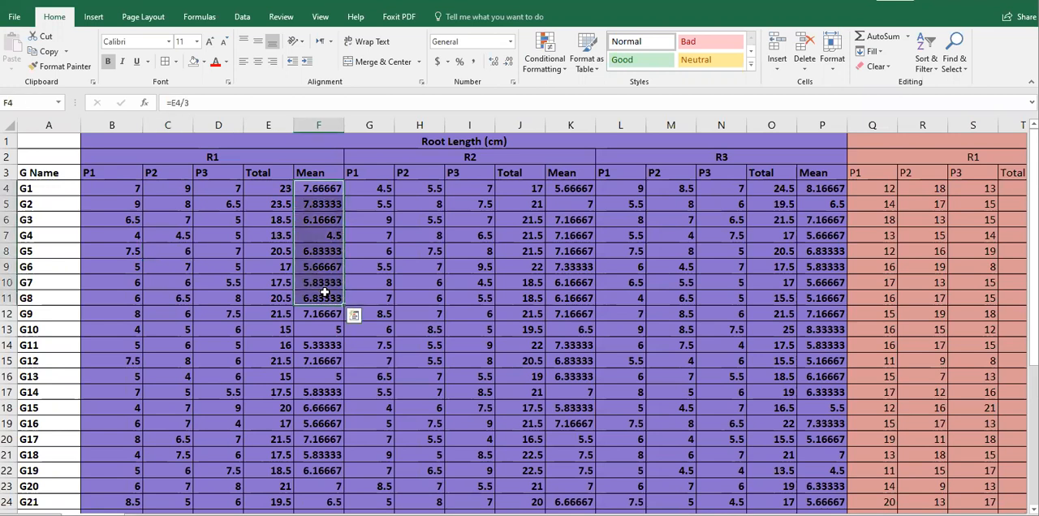
click(203, 62)
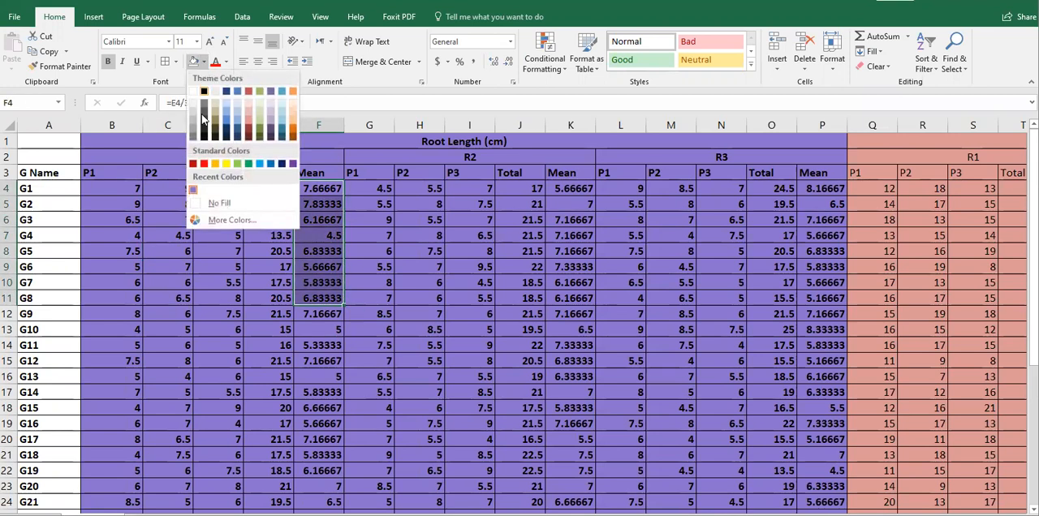
click(226, 163)
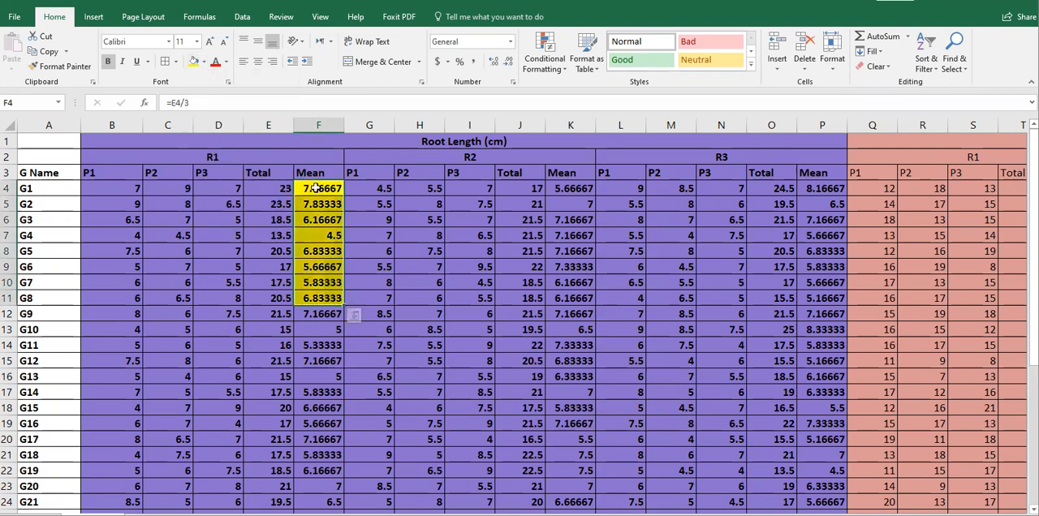
click(573, 189)
drag(572, 188, 581, 506)
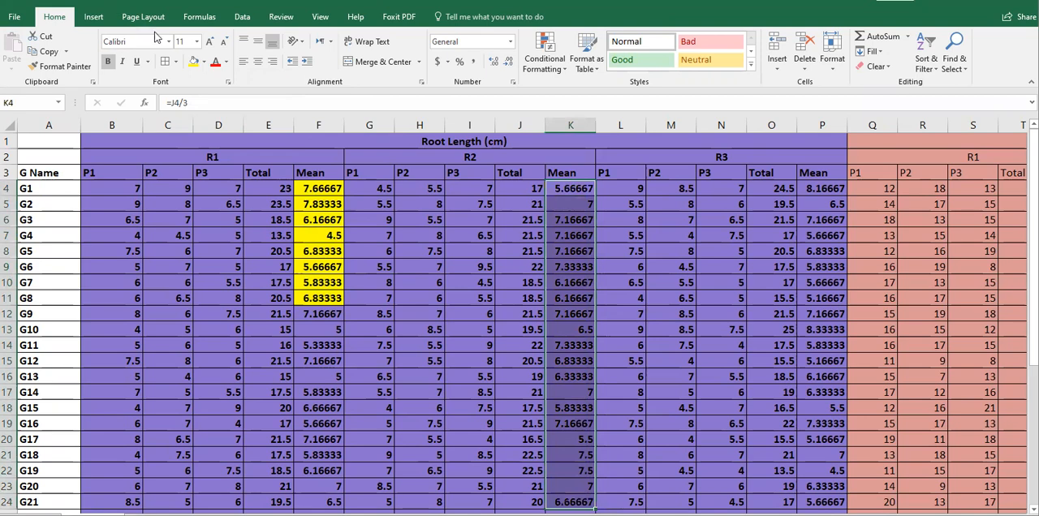
click(194, 62)
Fill all root length R3 means, from G1 to G33, with yellow.
drag(821, 188, 823, 456)
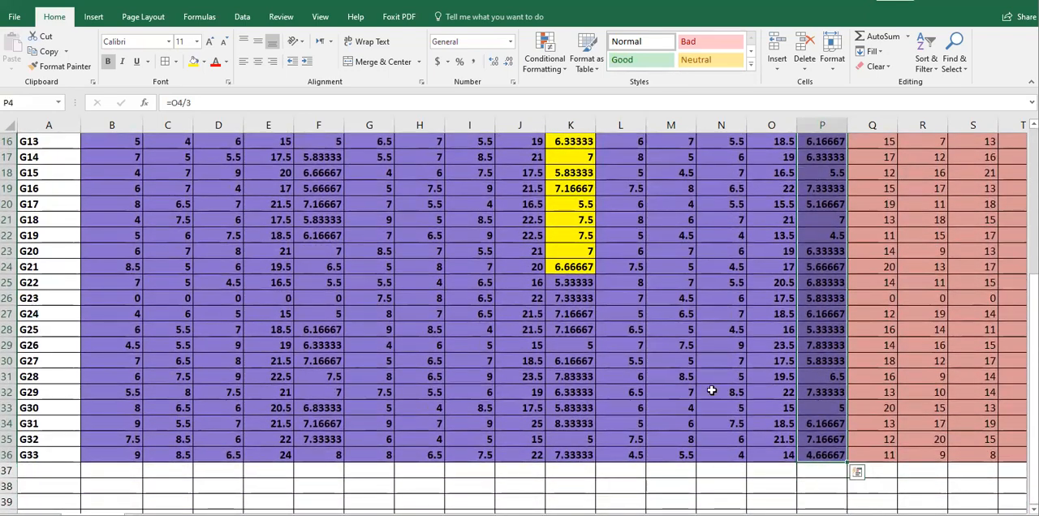
click(194, 62)
scroll(655, 205, up, 5)
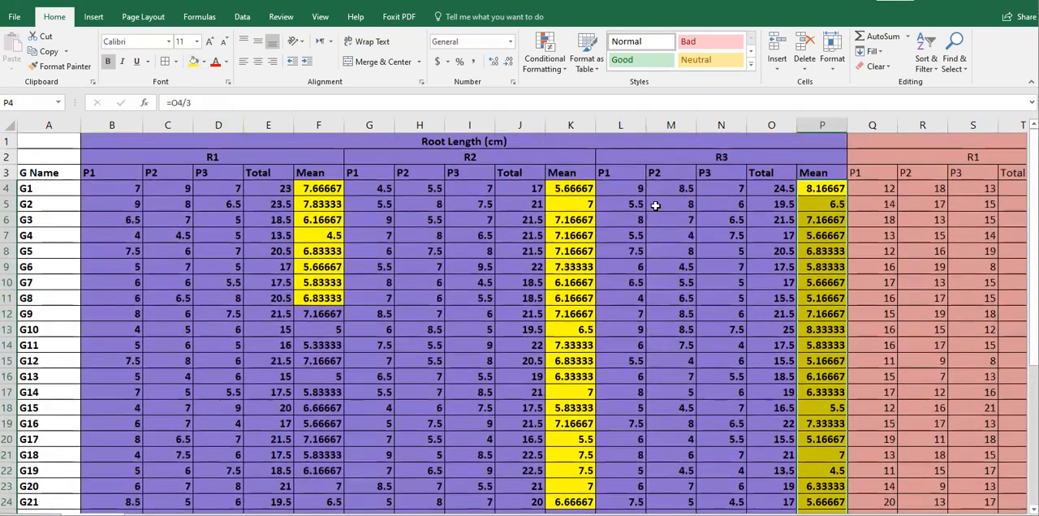
Extend the yellow fill in the root length R1 and R2 Mean columns to cover all genotypes down to G33.
click(317, 189)
drag(317, 188, 319, 502)
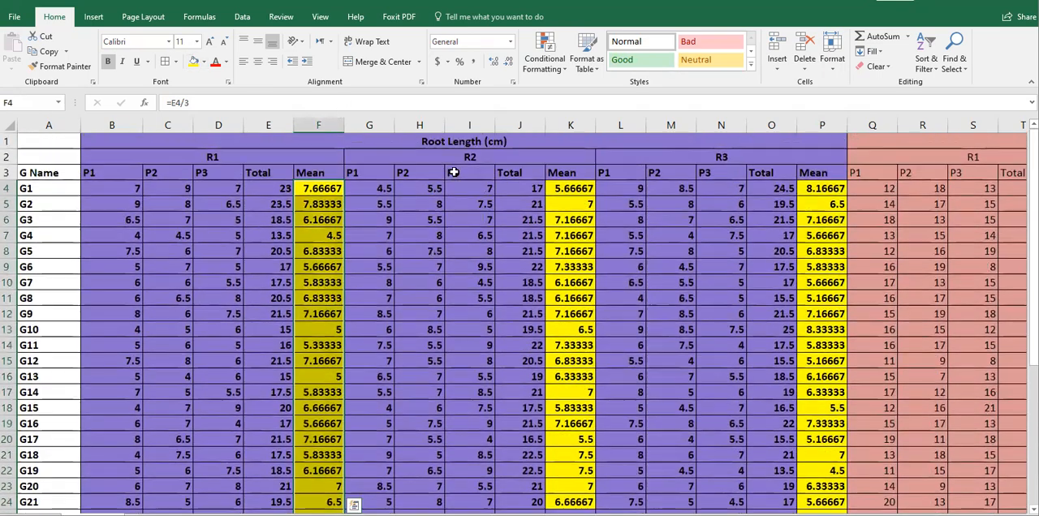
click(570, 188)
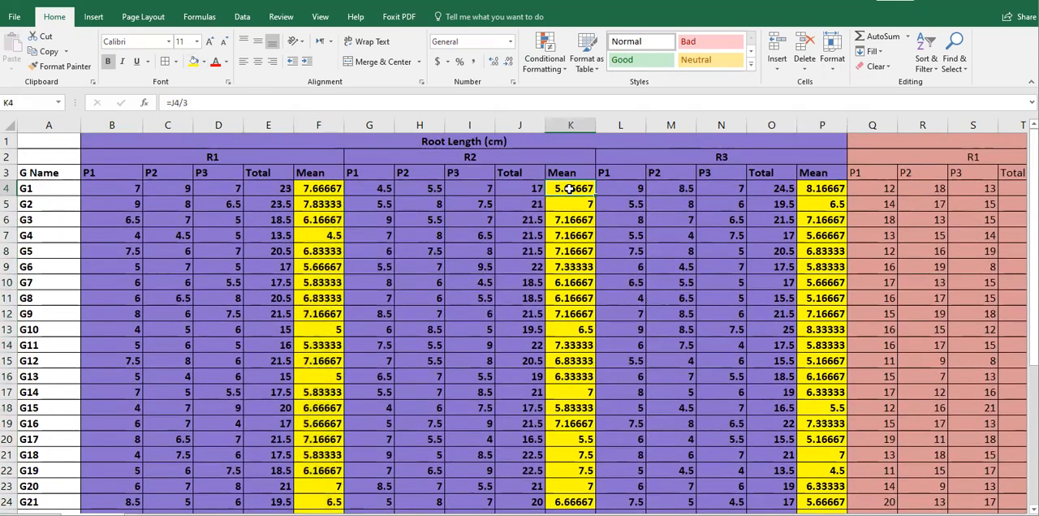
key(ctrl+shift+Down)
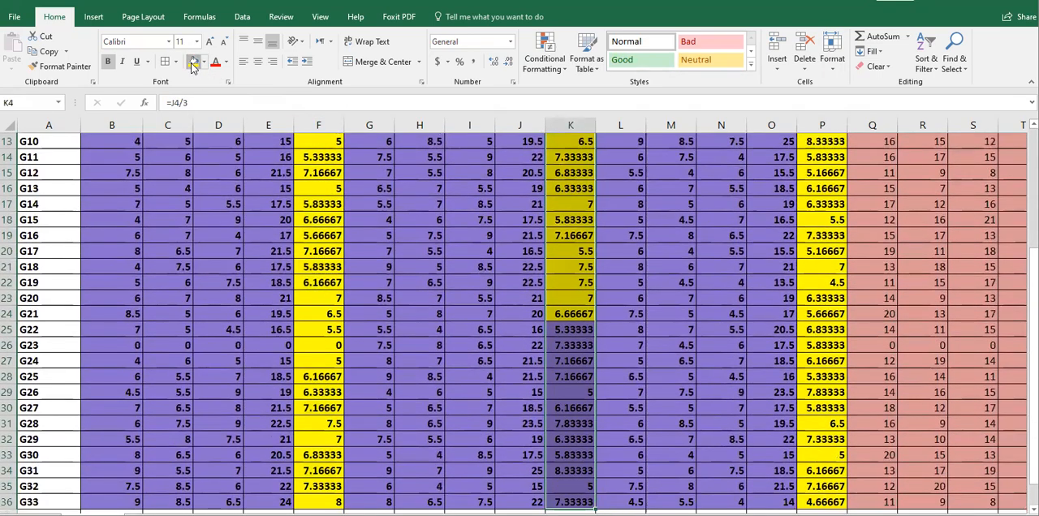
scroll(519, 325, up, 4)
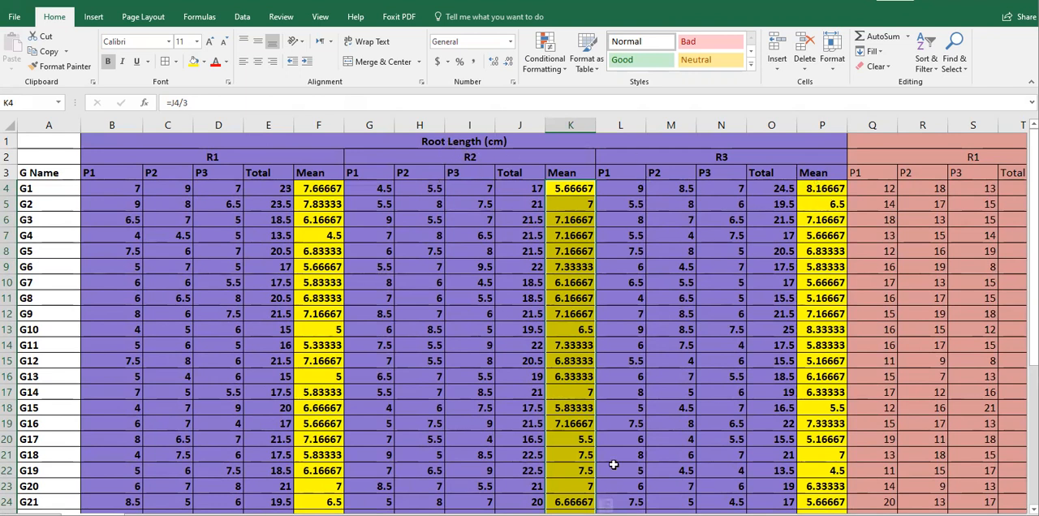
drag(696, 515, 706, 515)
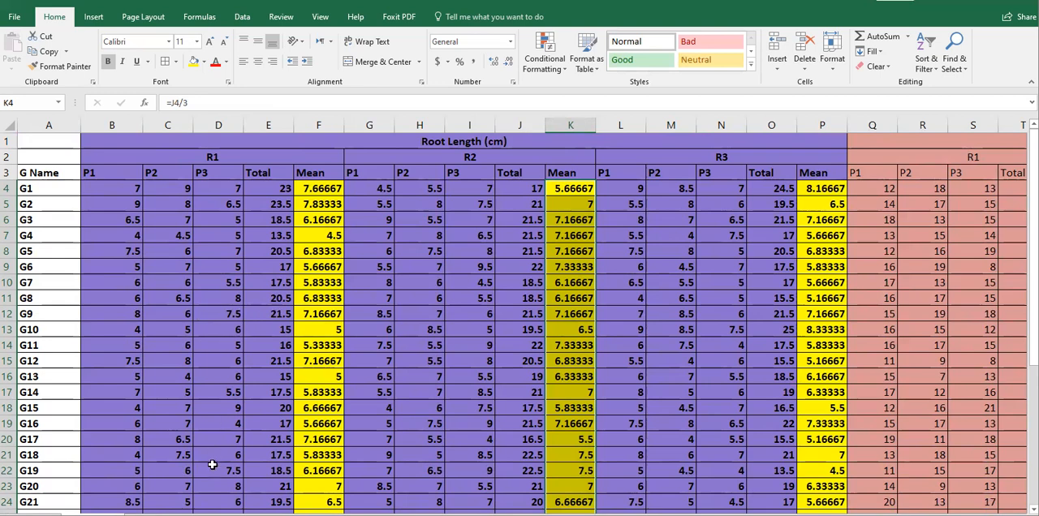
On the replicate means sheet, fill the Mean columns of root length, shoot length, root/shoot ratio and fresh seedling weight with yellow.
click(146, 515)
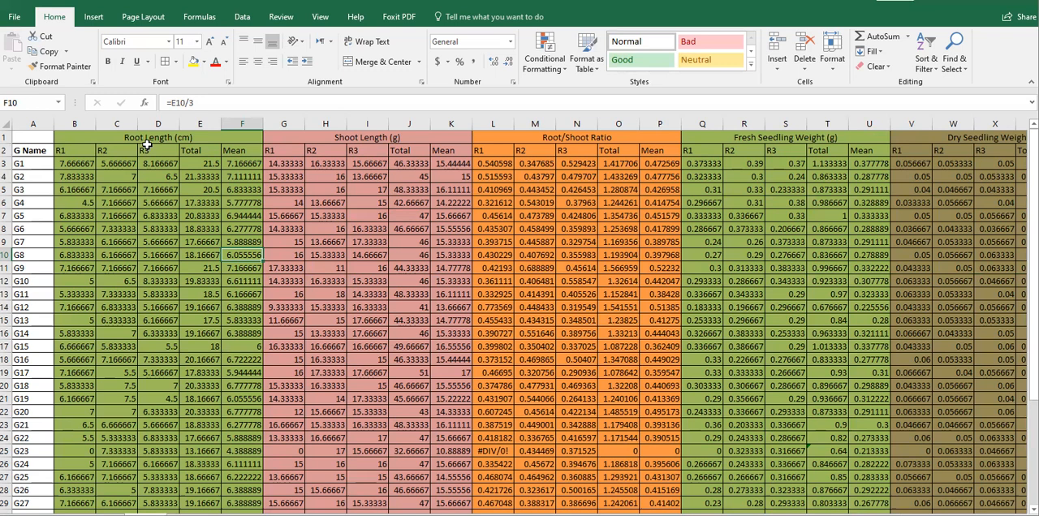
click(244, 122)
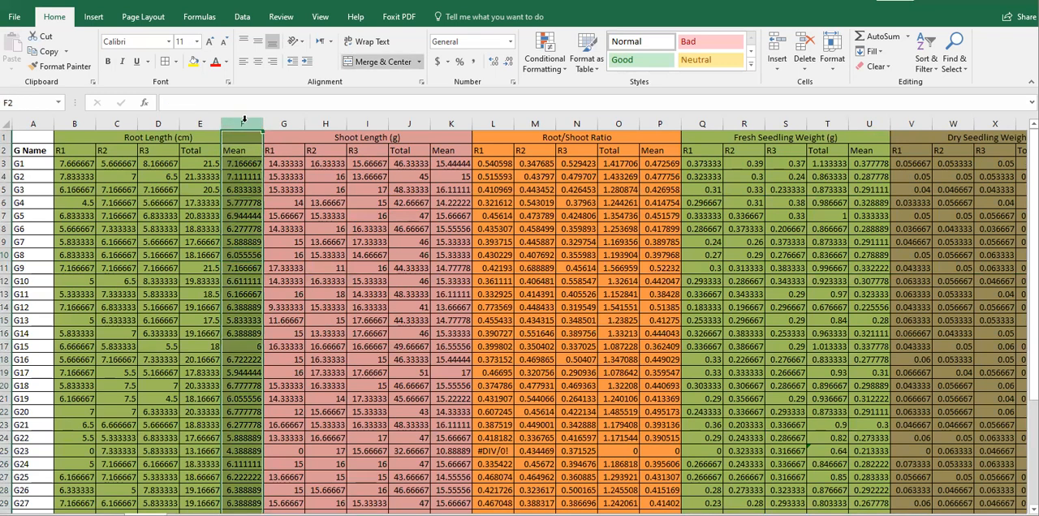
click(194, 62)
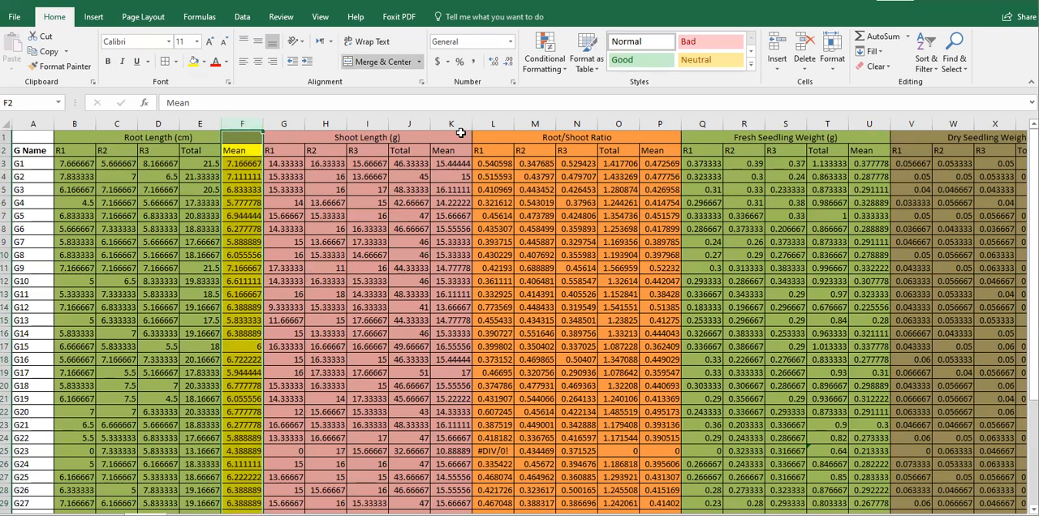
click(453, 124)
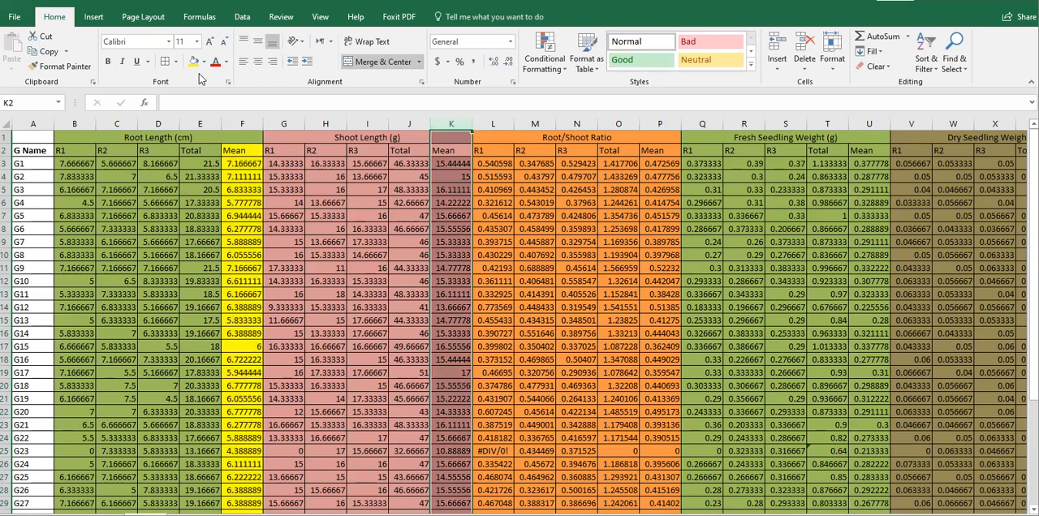
click(193, 63)
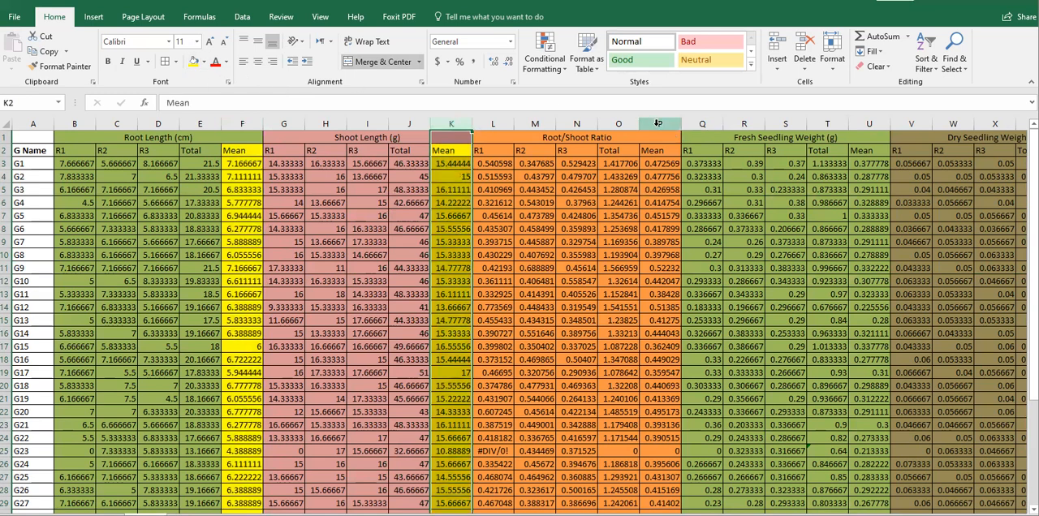
click(660, 123)
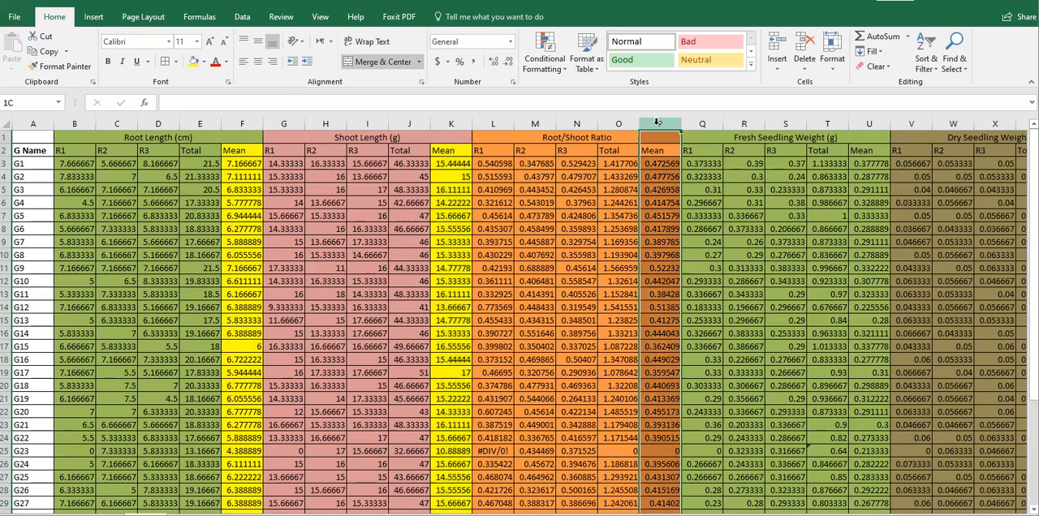
click(193, 64)
click(867, 122)
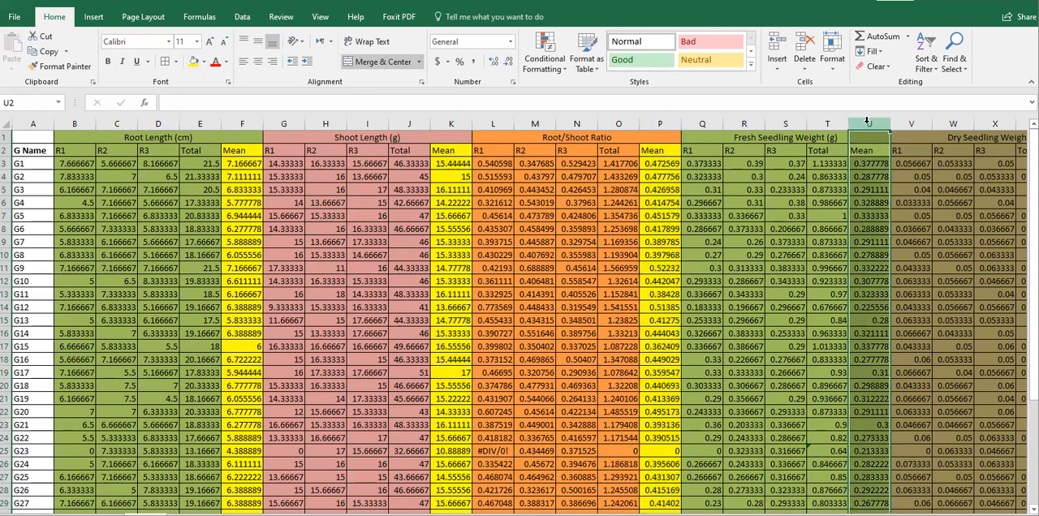
click(192, 63)
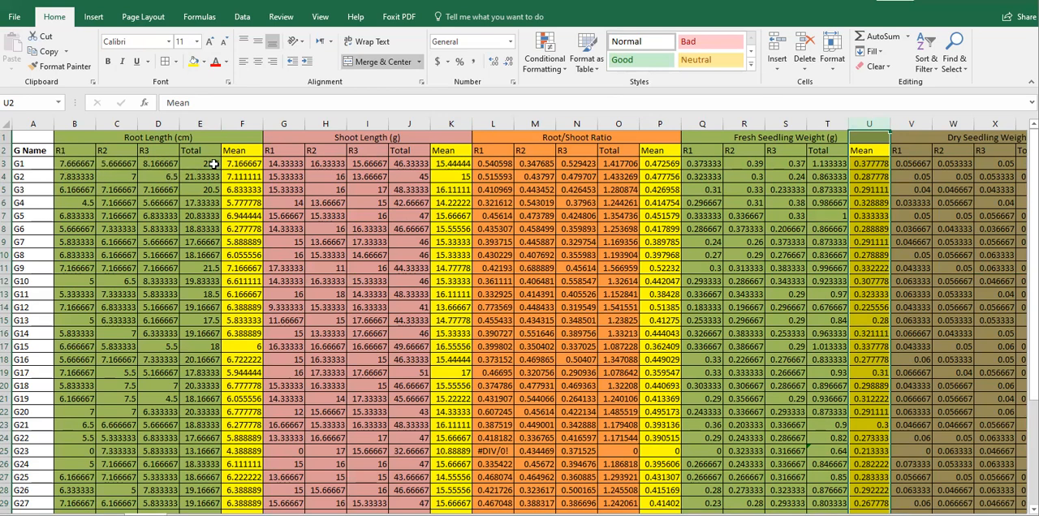
Examine the root length total and mean formulas and compare the trait means with the summary sheet's columns RL1 to DS5.
click(242, 165)
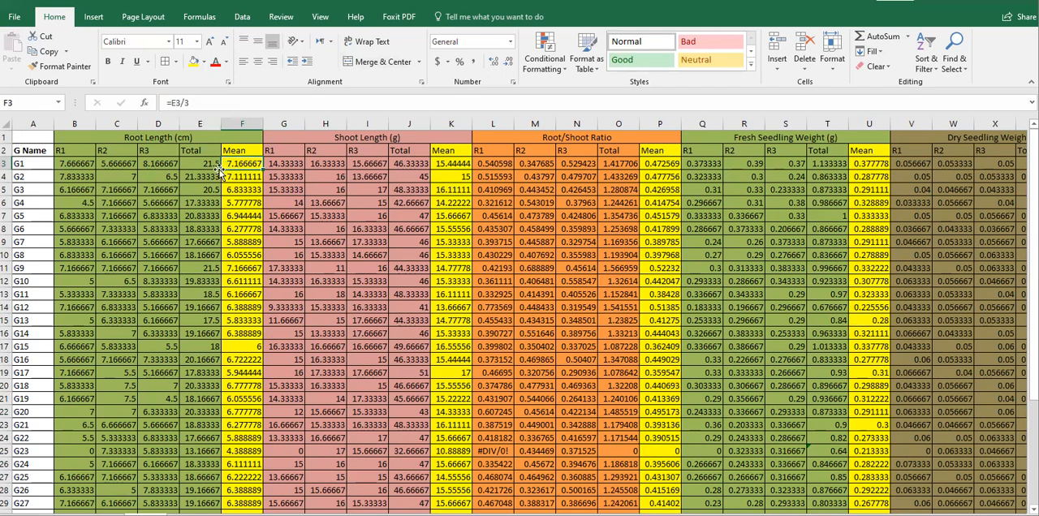
click(198, 176)
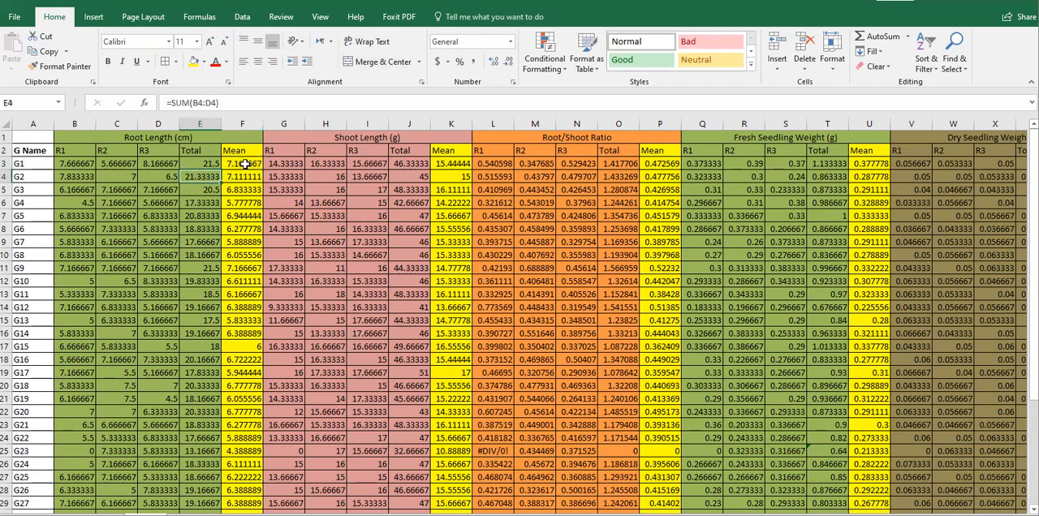
click(236, 163)
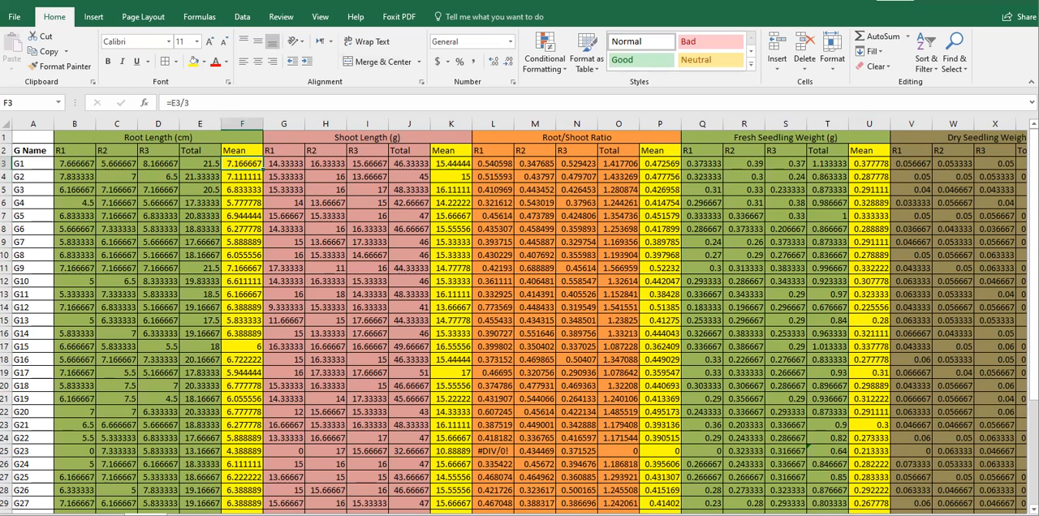
click(189, 515)
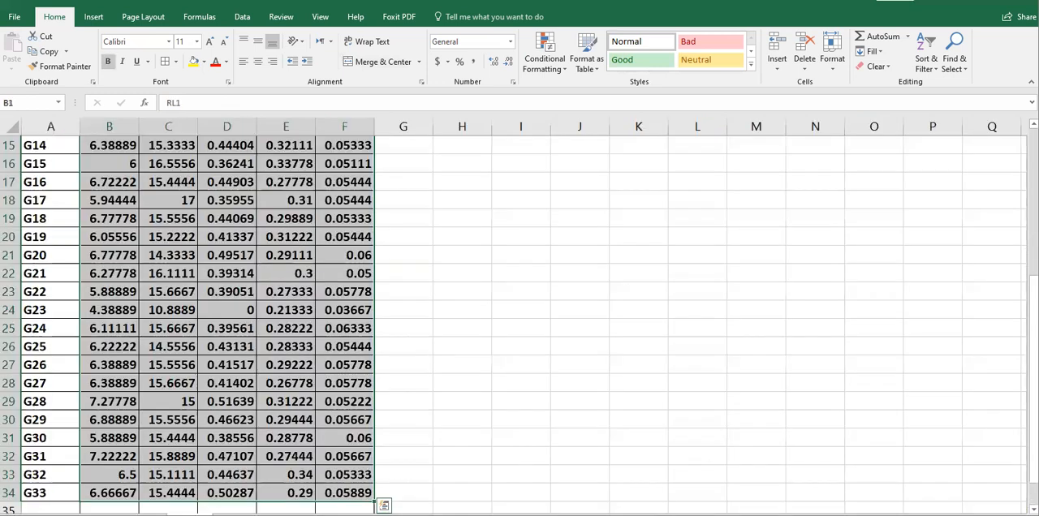
drag(1034, 291, 1033, 138)
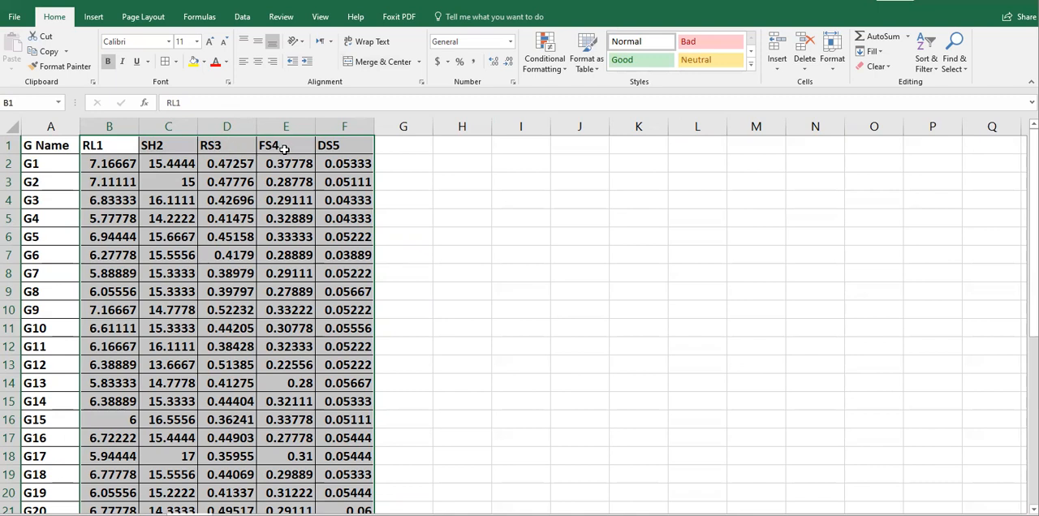
click(111, 147)
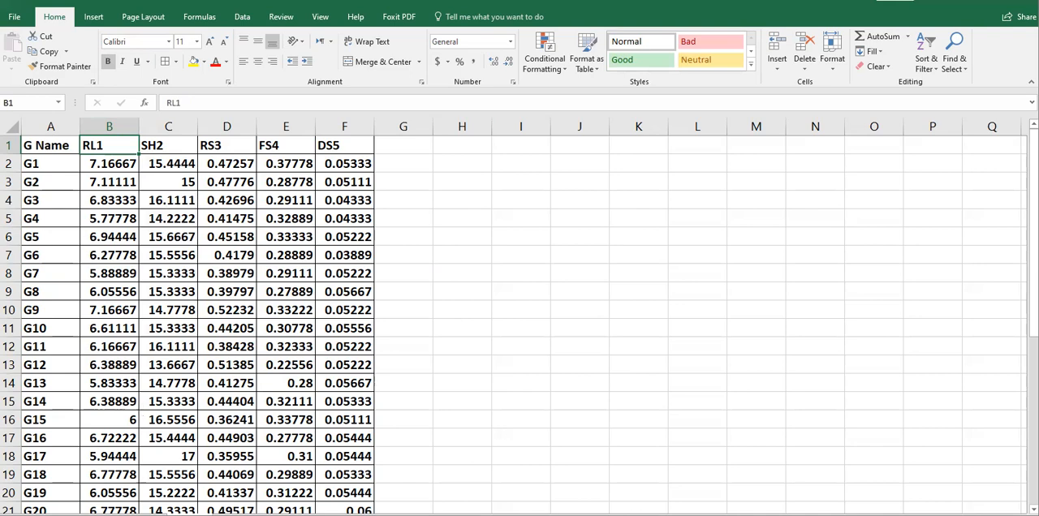
click(146, 515)
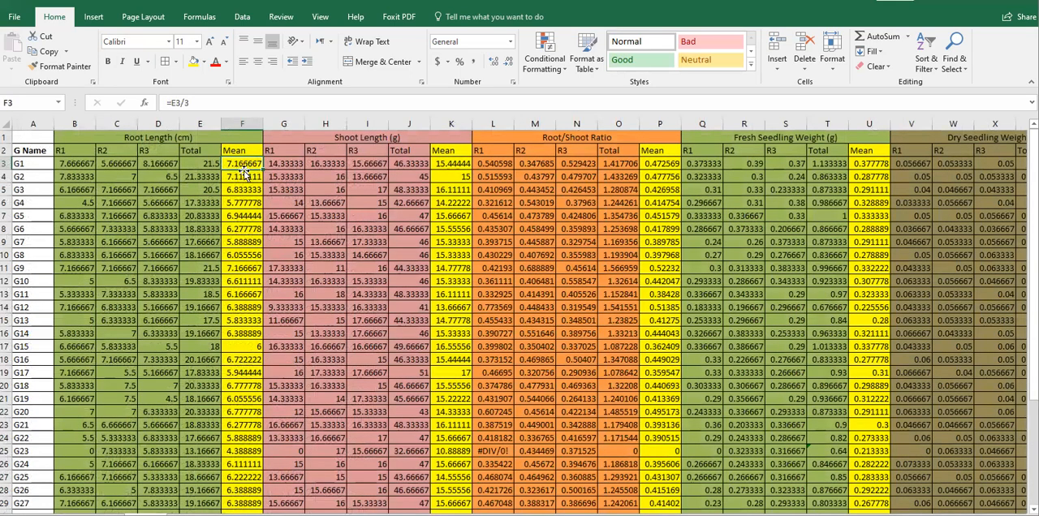
drag(151, 167, 198, 162)
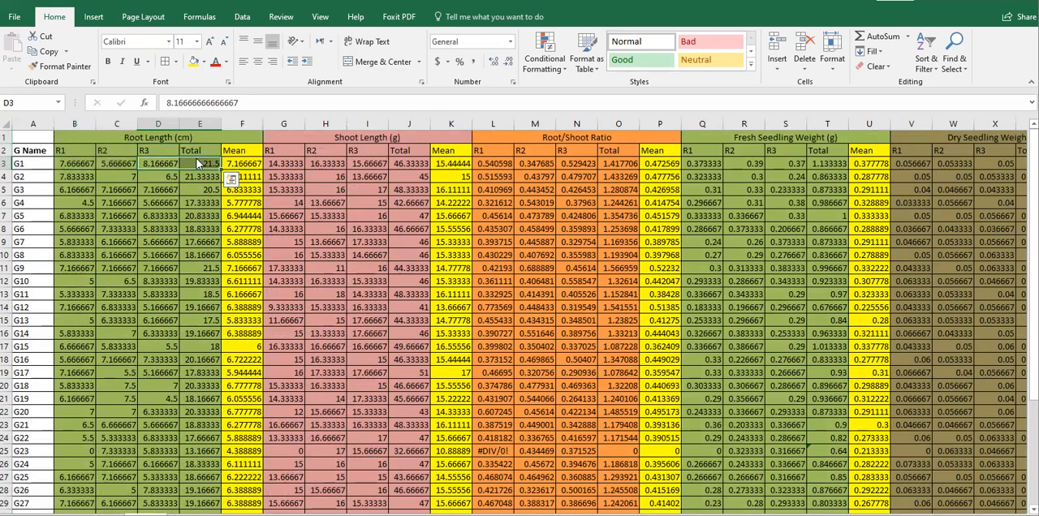
click(245, 165)
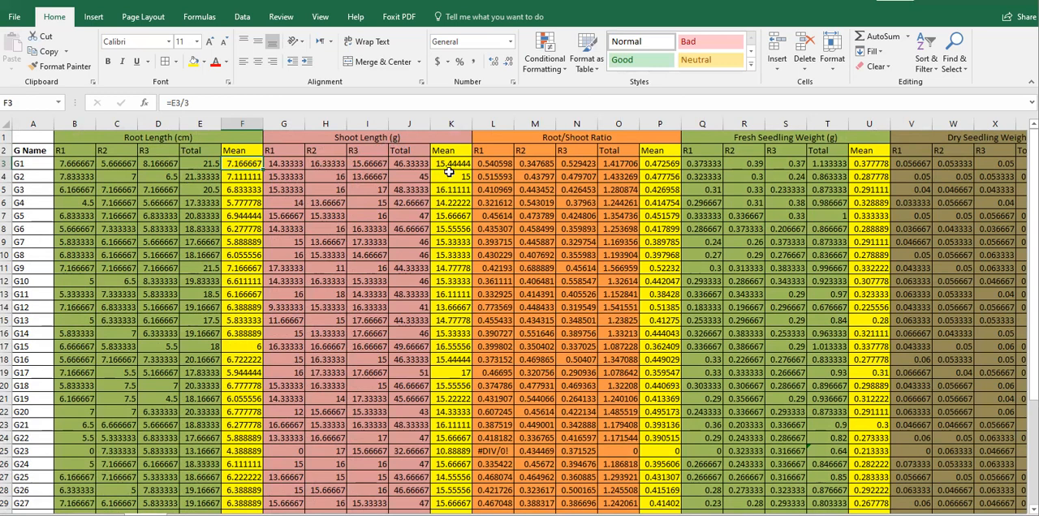
click(183, 515)
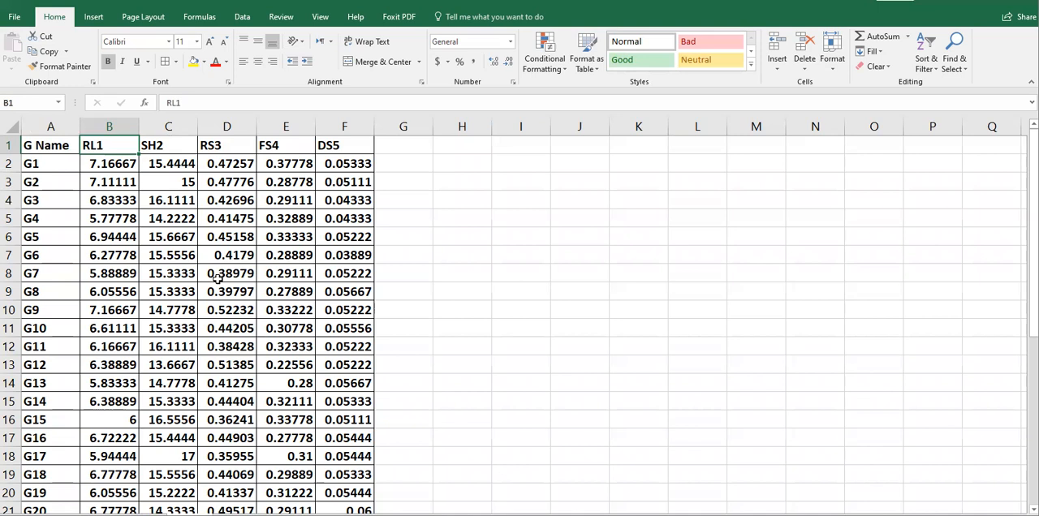
Examine the summary sheet's genotype means from G1 to G33 across the trait columns RL1 to DS5.
click(146, 514)
drag(1034, 243, 1016, 408)
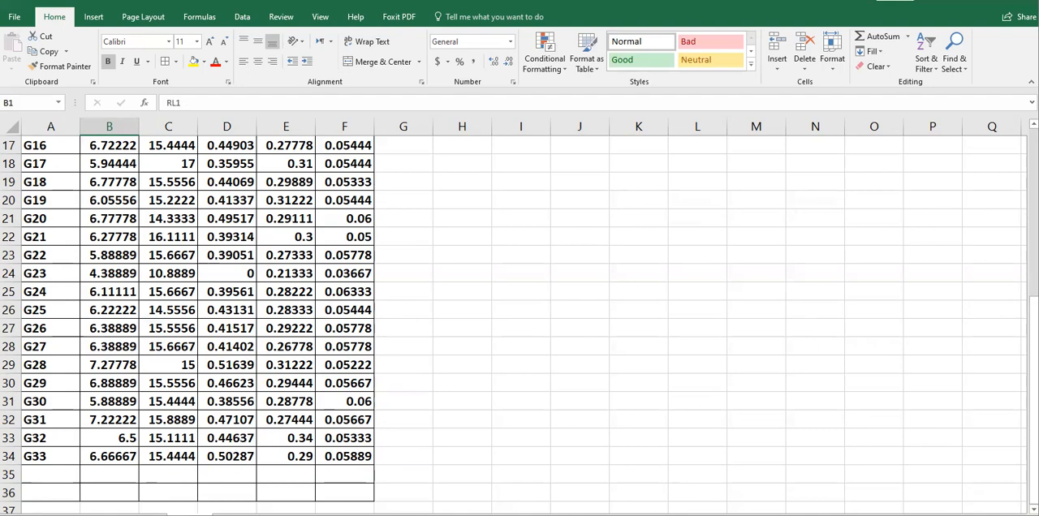
mouse_move(1034, 313)
mouse_down()
mouse_move(1034, 157)
mouse_move(1034, 313)
mouse_up()
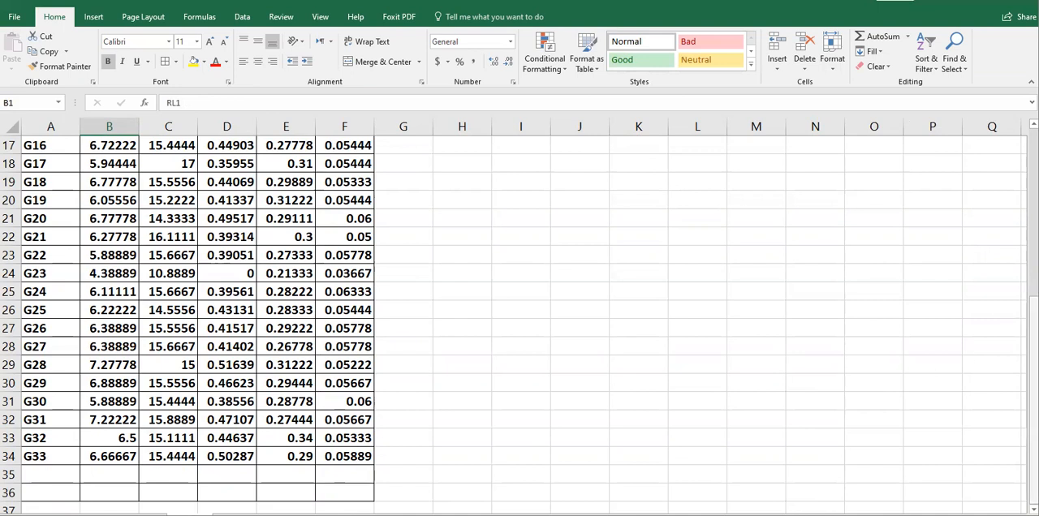
drag(1034, 308, 1034, 138)
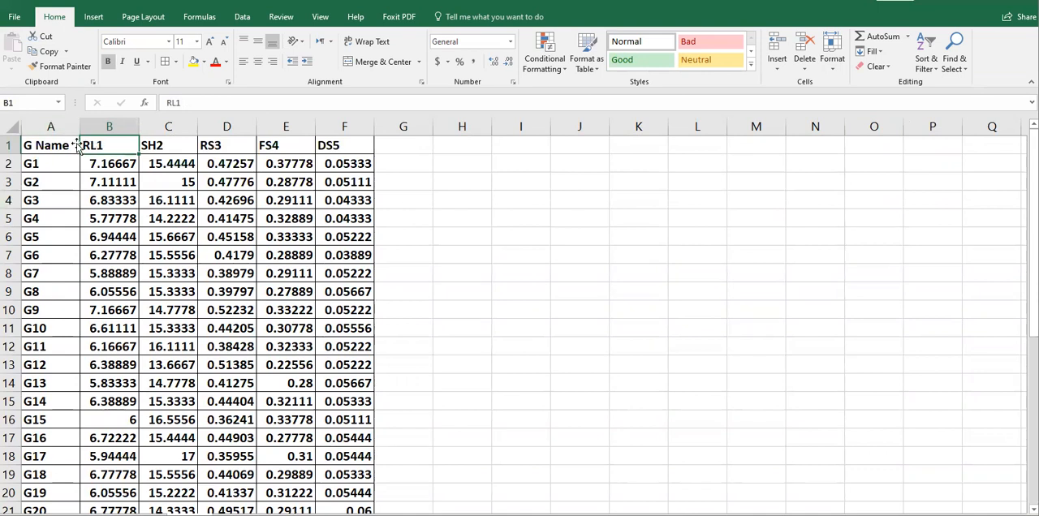
click(46, 146)
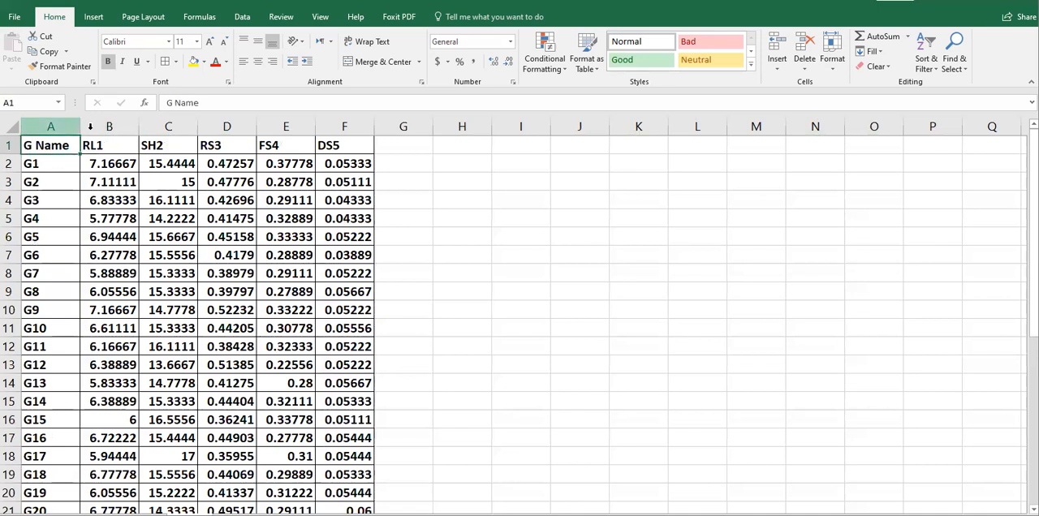
drag(98, 143, 354, 249)
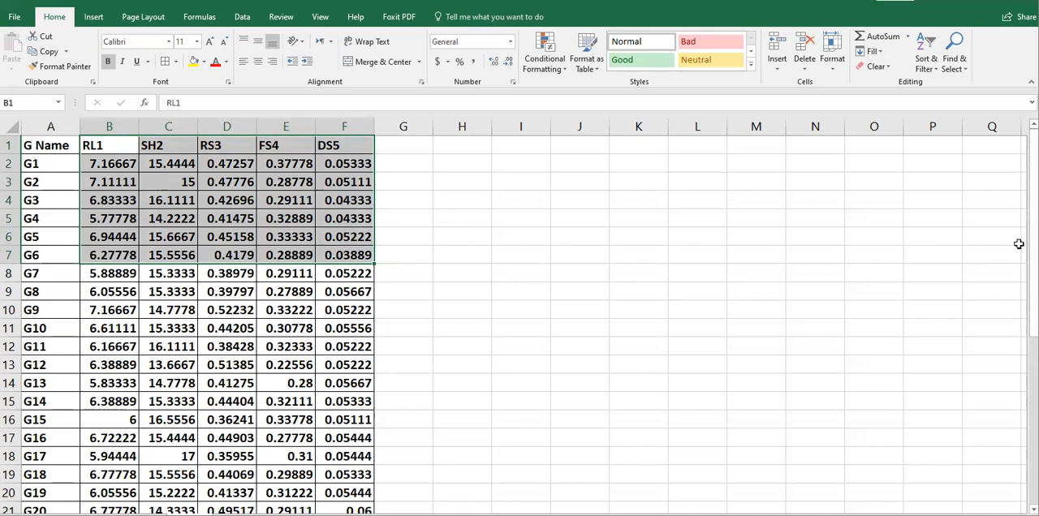
drag(1034, 262, 1034, 276)
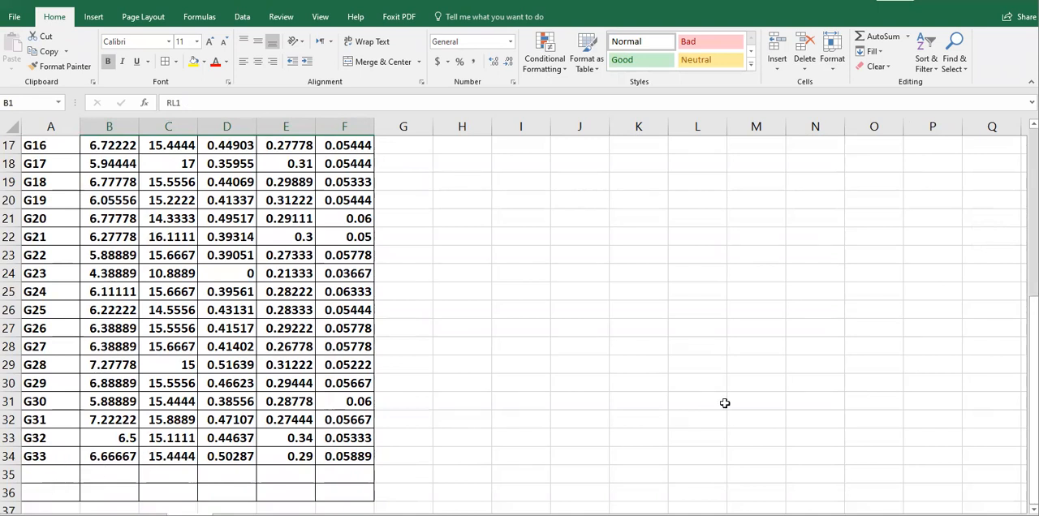
drag(1034, 312, 1034, 289)
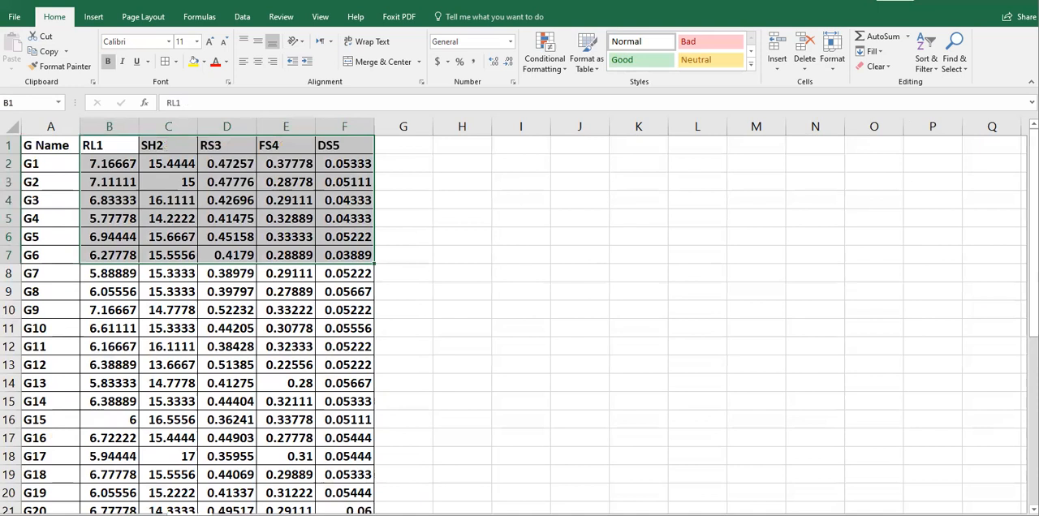
Copy the RL1 to DS5 means with their headers for G1 to G33 and paste them into an empty Statistix data sheet.
click(41, 226)
drag(95, 143, 322, 301)
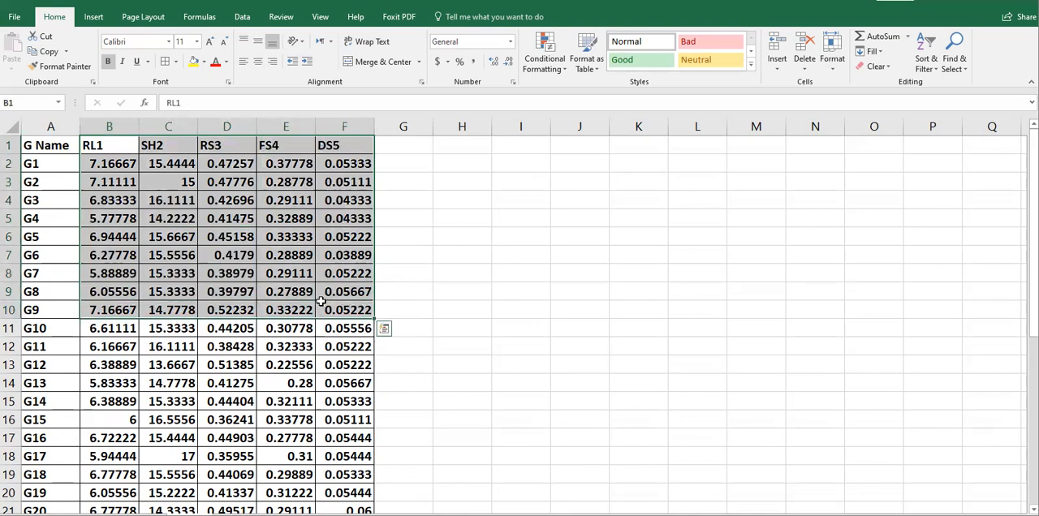
key(ctrl+shift+Down)
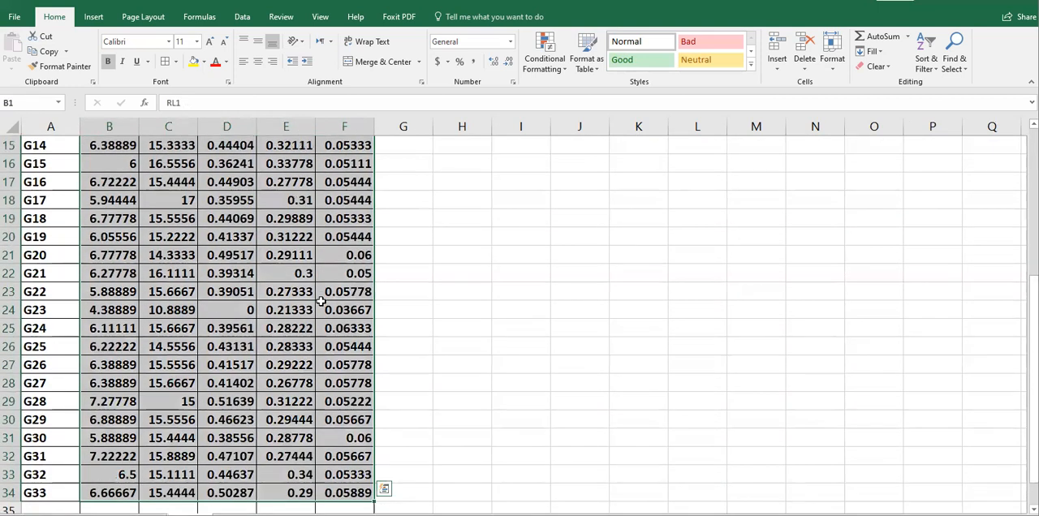
key(ctrl+c)
drag(1033, 301, 1033, 151)
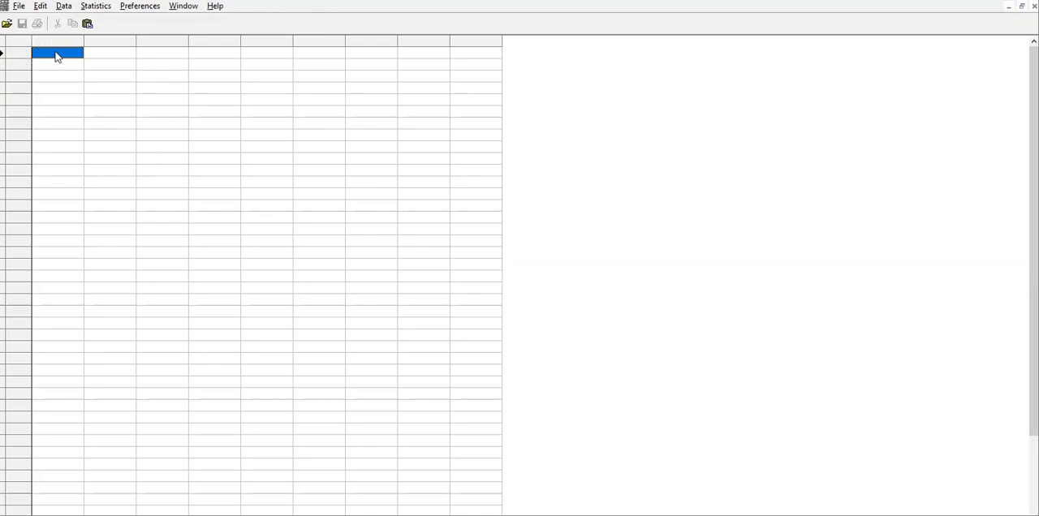
key(ctrl+v)
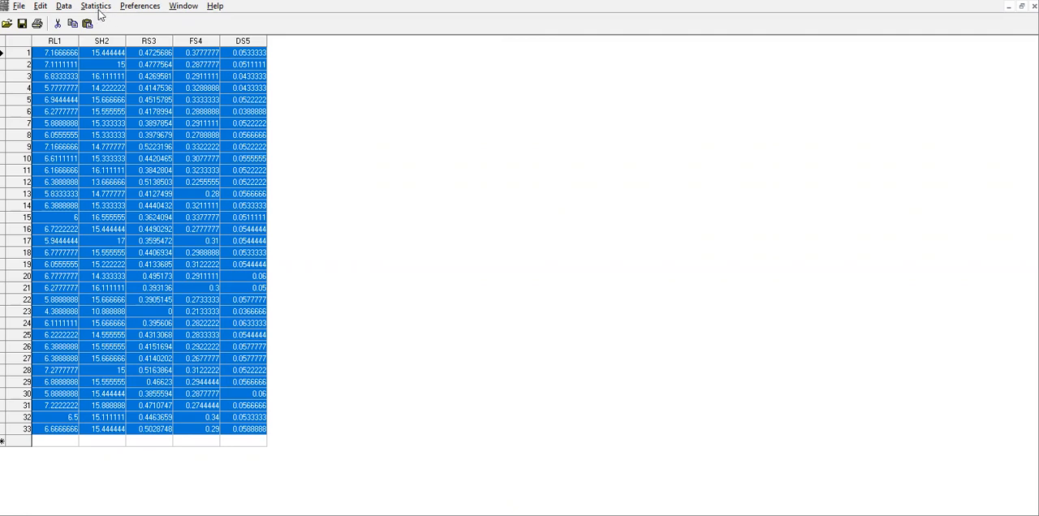
Start a Pearson correlation with all variables removed from the correlation variables and P-value computation turned off.
click(96, 6)
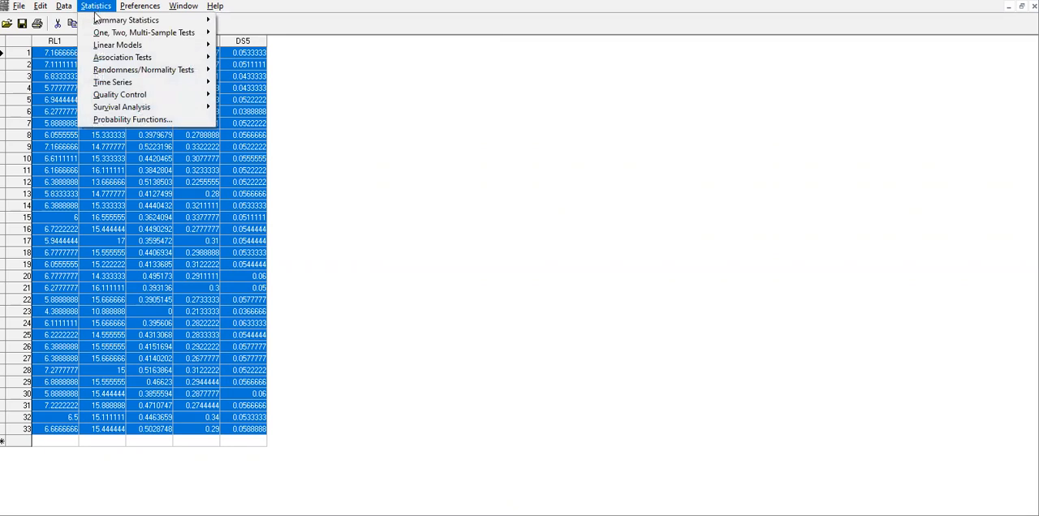
mouse_move(103, 48)
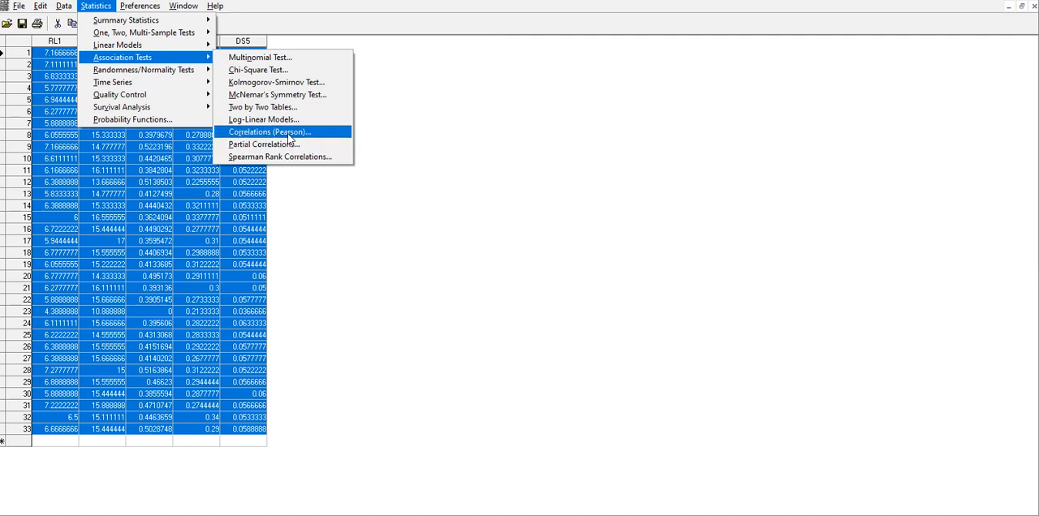
click(296, 134)
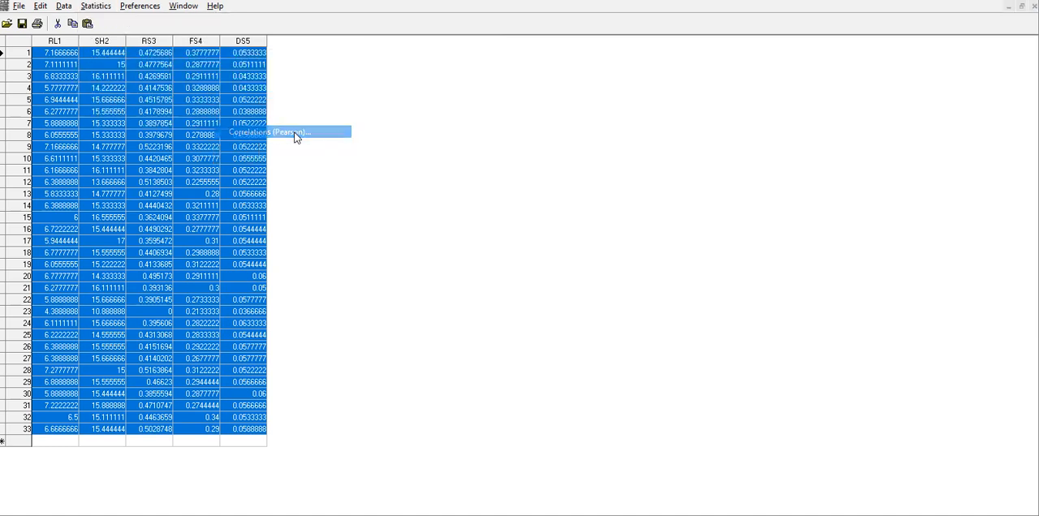
click(530, 211)
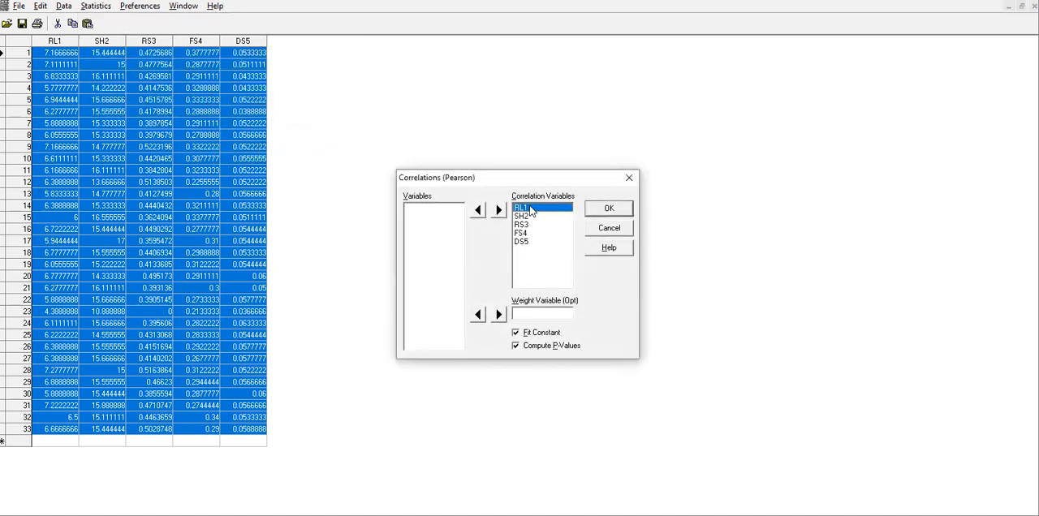
shift+click(522, 242)
click(477, 211)
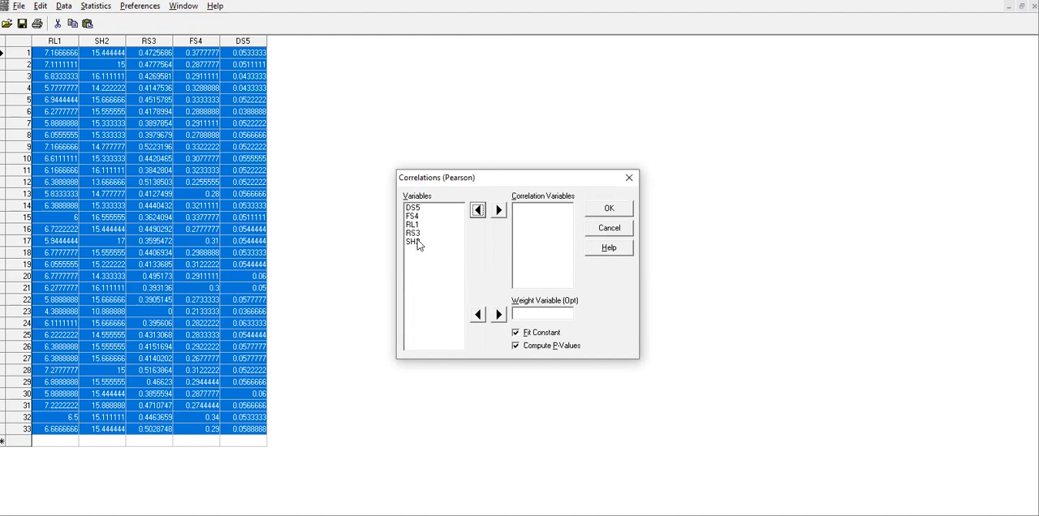
click(415, 264)
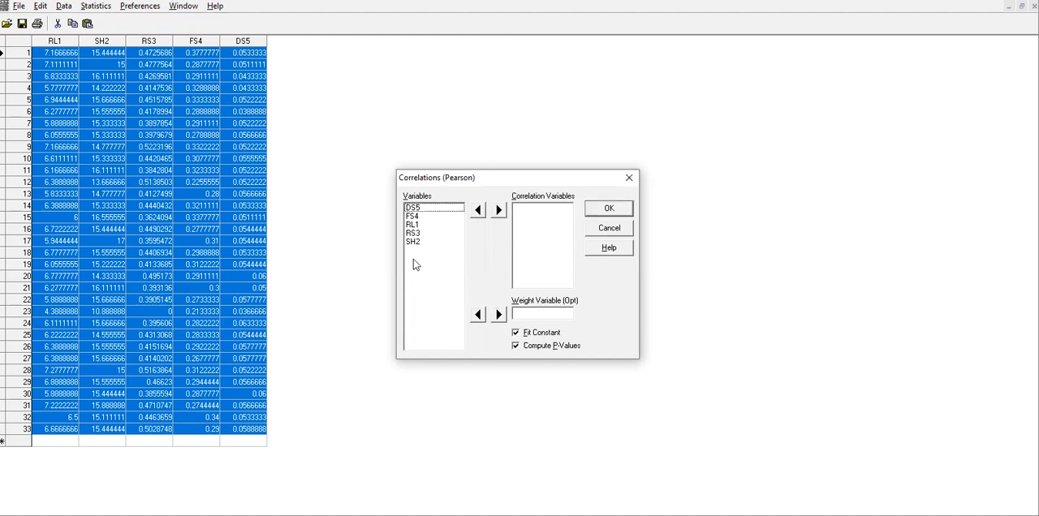
click(520, 347)
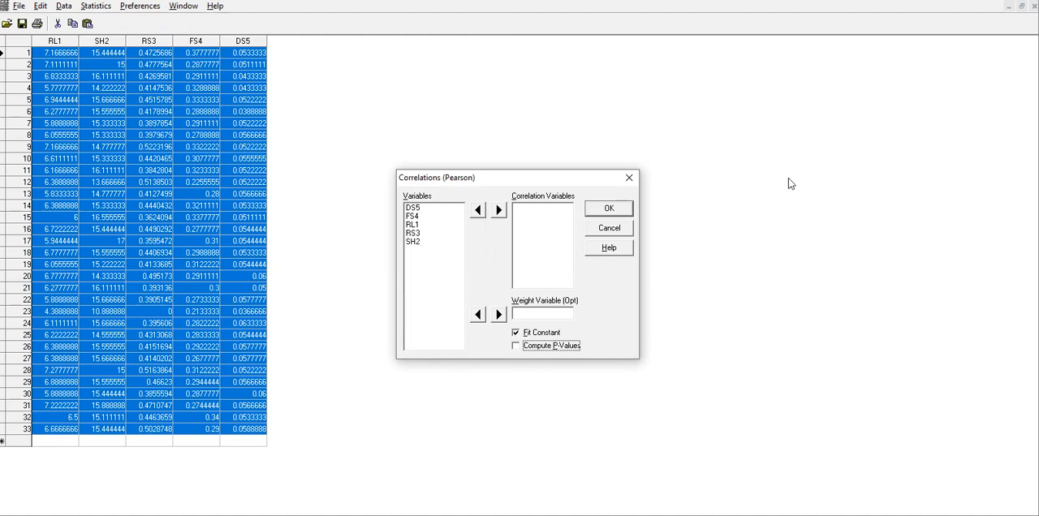
Add RL1, SH2, RS3, FS4 and DS5 in that order as correlation variables and run the correlation with P-values computed.
click(412, 225)
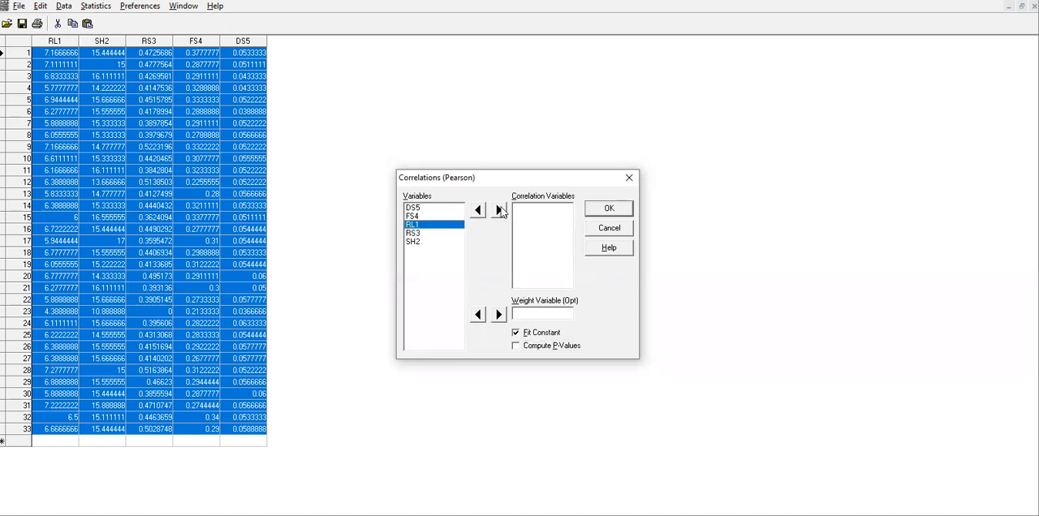
click(499, 210)
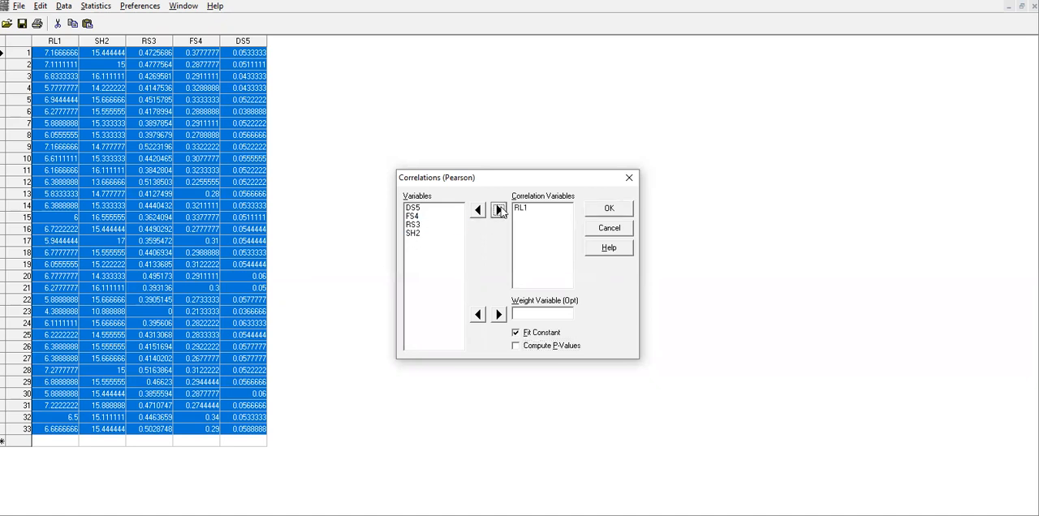
click(416, 234)
click(498, 212)
click(410, 226)
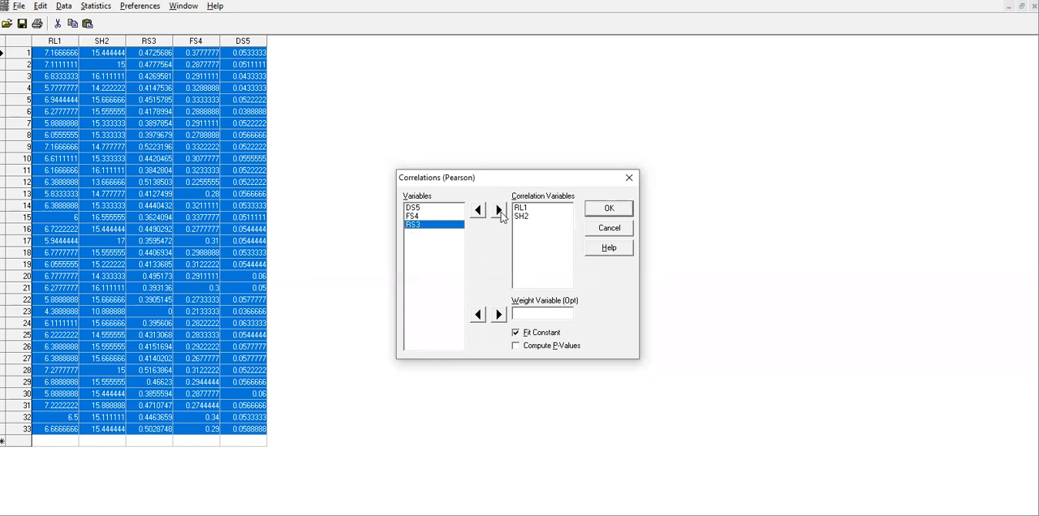
click(498, 210)
click(414, 218)
click(499, 211)
click(423, 210)
click(498, 210)
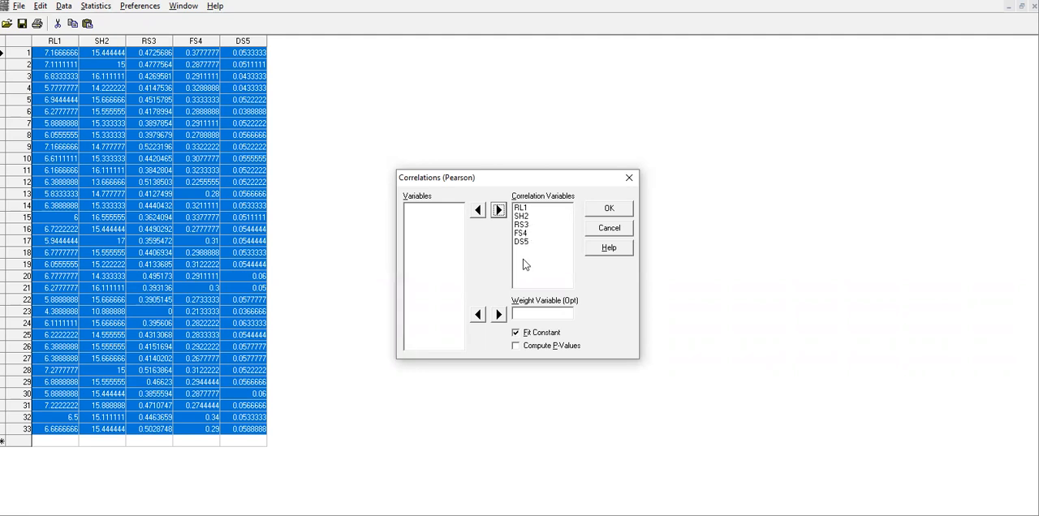
click(517, 349)
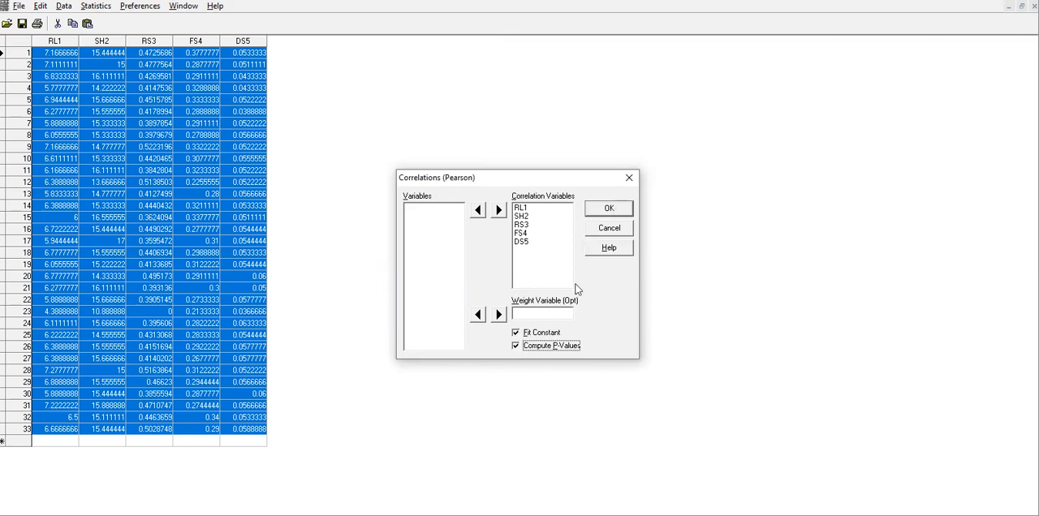
click(615, 207)
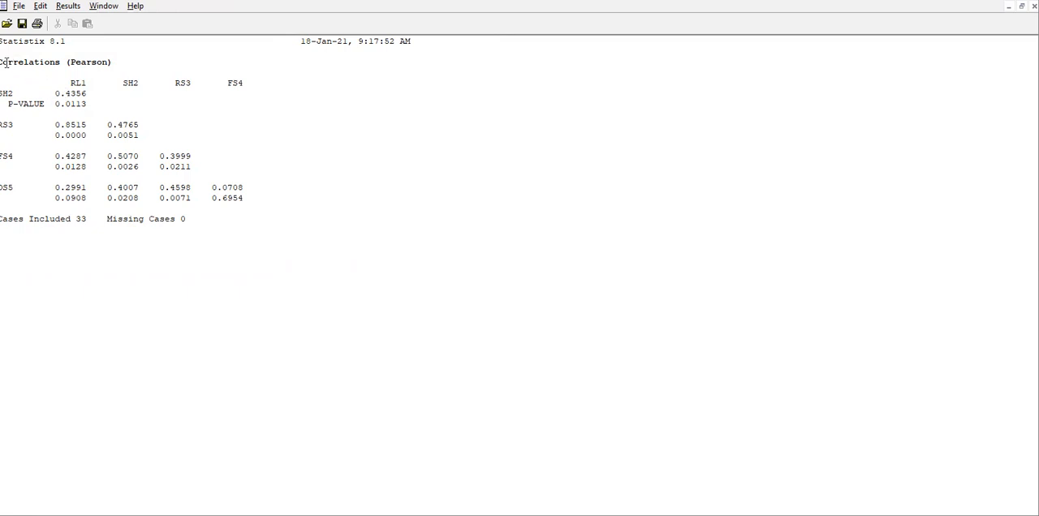
Copy the Pearson correlation output from its title through the DS5 P-values.
drag(4, 63, 259, 200)
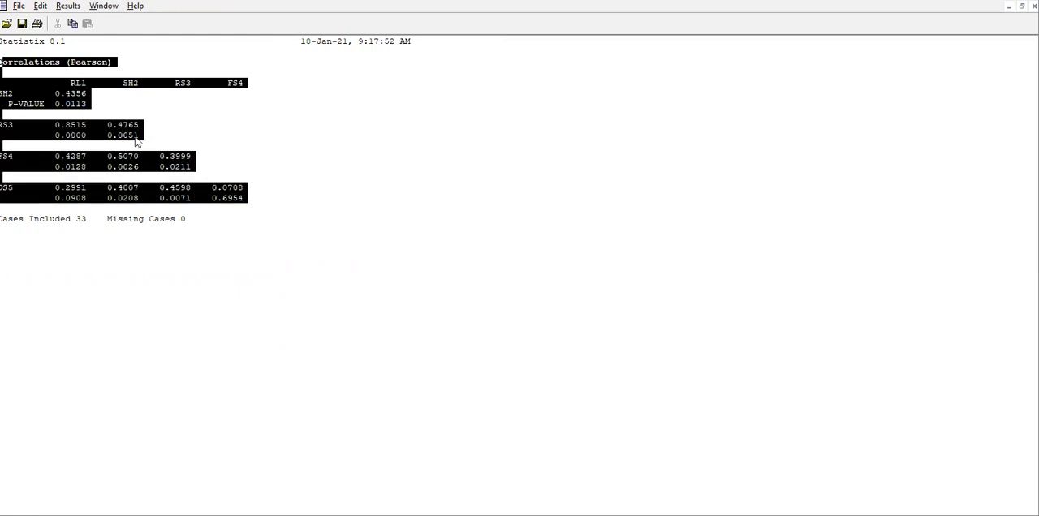
right_click(78, 88)
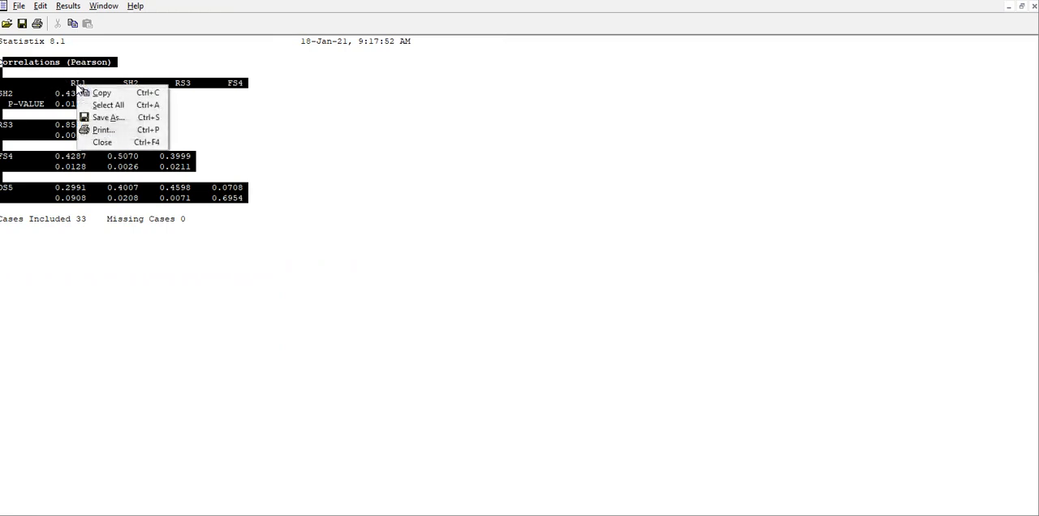
click(89, 93)
click(68, 85)
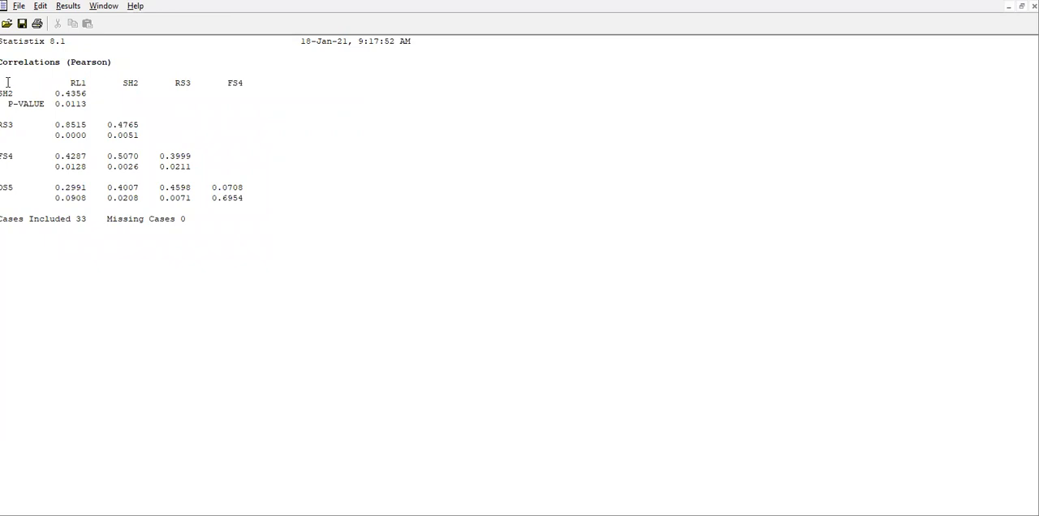
Copy only the correlation matrix with its P-values, from the RL1 to FS4 header row through DS5, without the title.
drag(6, 81, 288, 192)
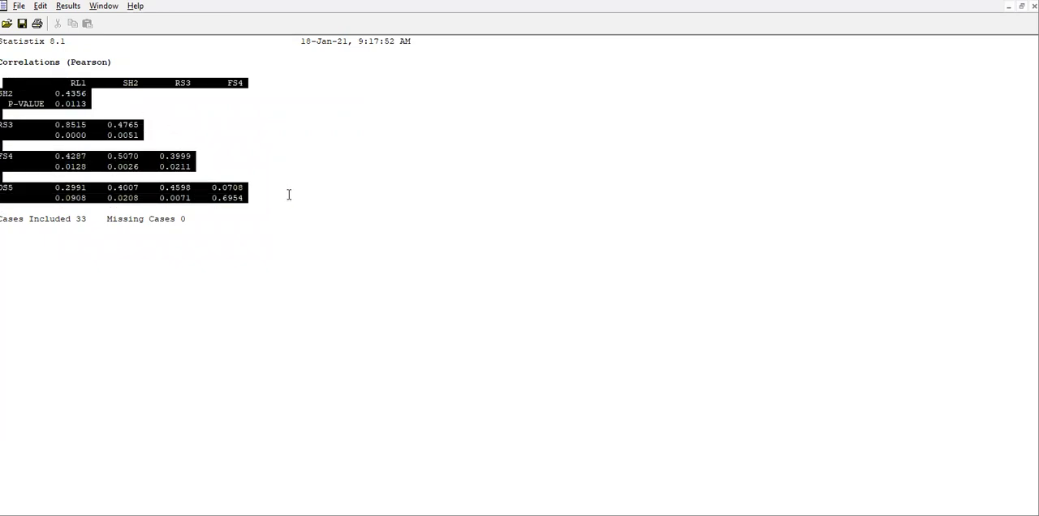
right_click(75, 85)
click(104, 88)
click(108, 94)
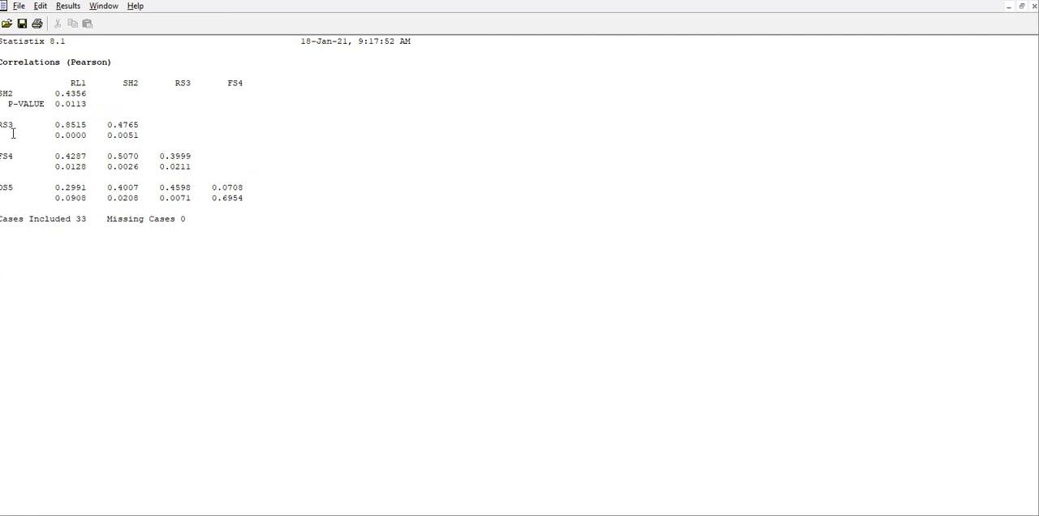
Examine the correlation coefficients and P-values in the RS3 and FS4 rows, and review the whole matrix.
drag(5, 124, 149, 128)
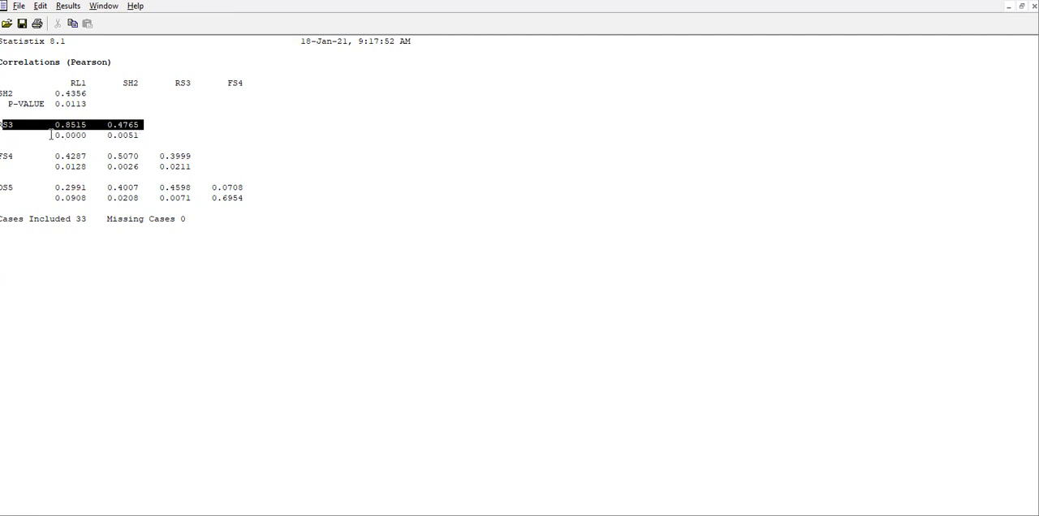
drag(50, 135, 123, 138)
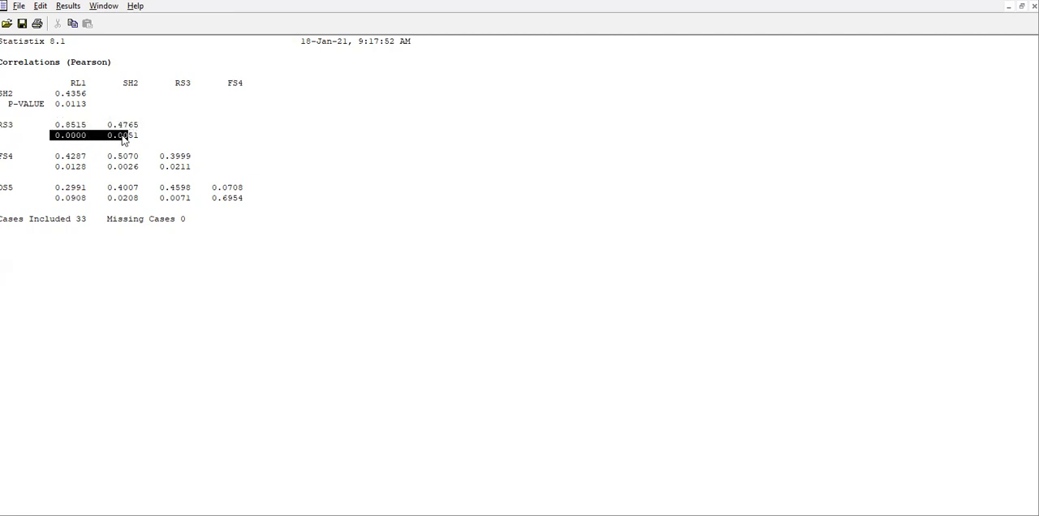
drag(4, 135, 72, 135)
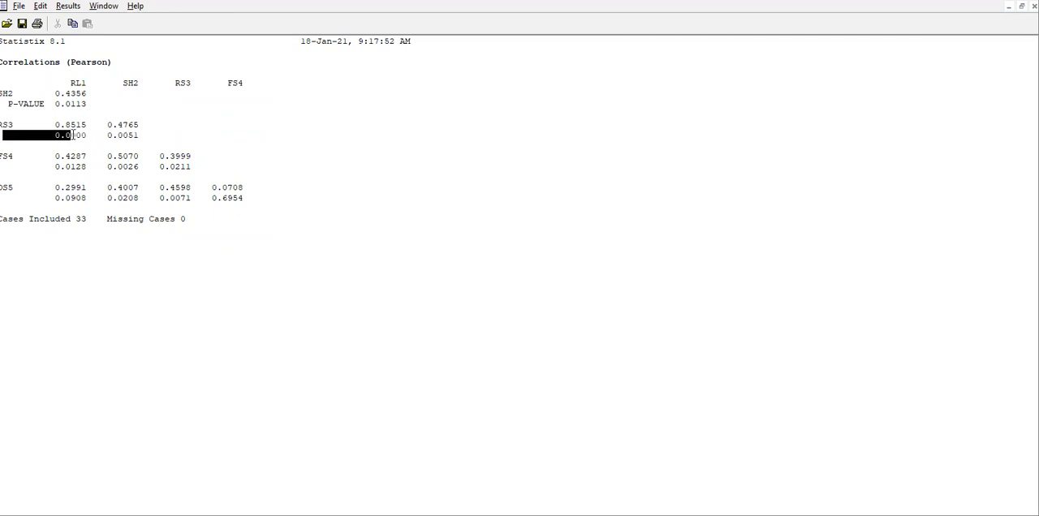
drag(6, 165, 192, 168)
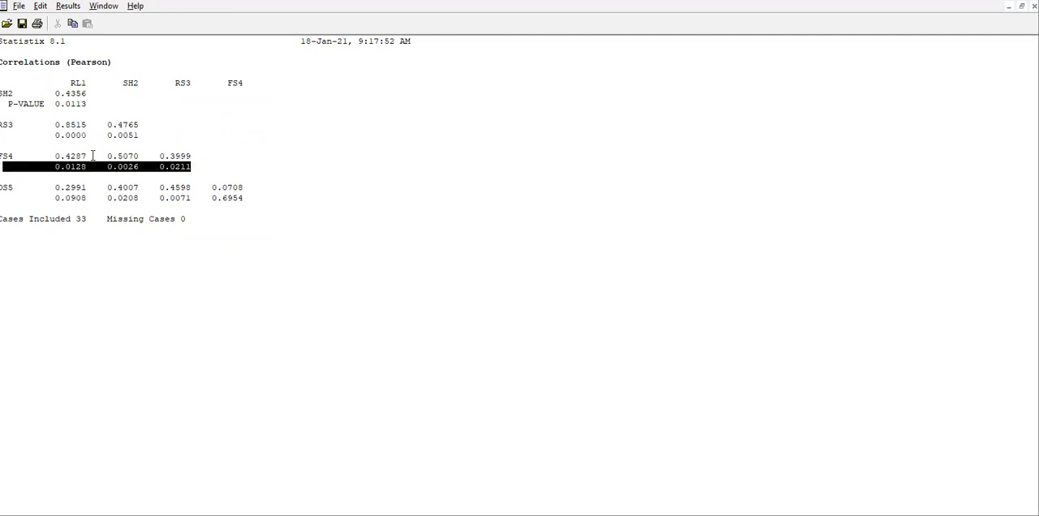
click(72, 136)
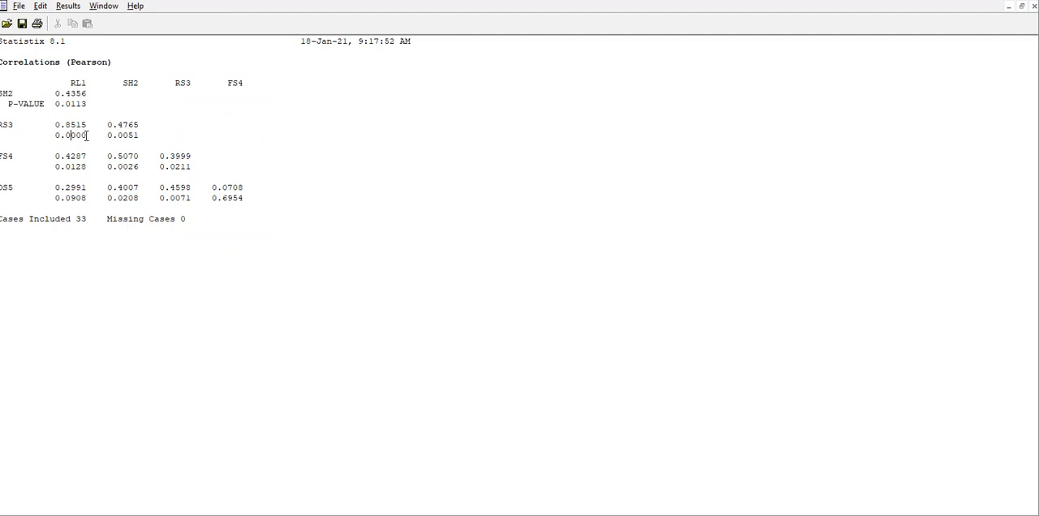
click(91, 136)
click(86, 124)
drag(6, 78, 300, 195)
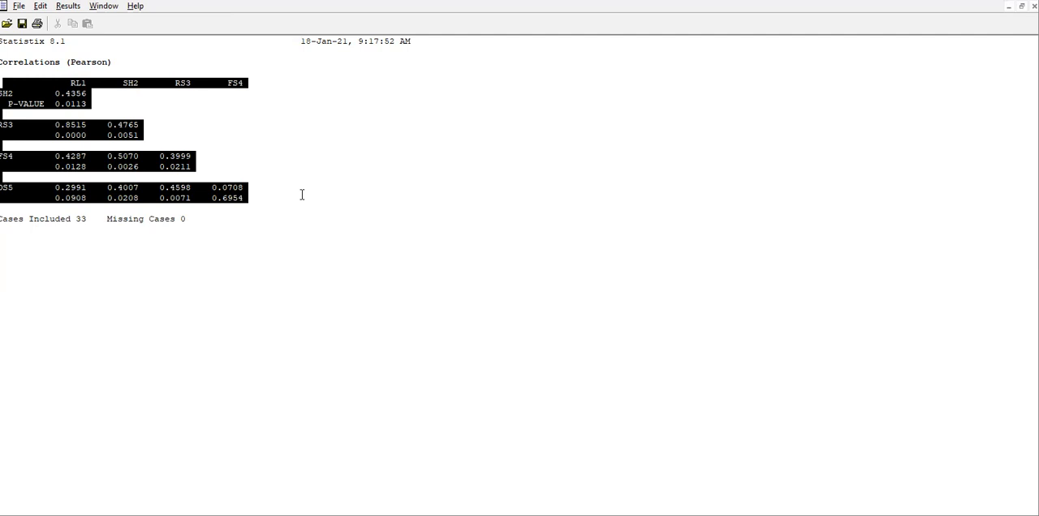
Copy the selected correlation matrix, switch to Excel, paste it into cell A1 of the blank sheet and widen column A.
right_click(228, 198)
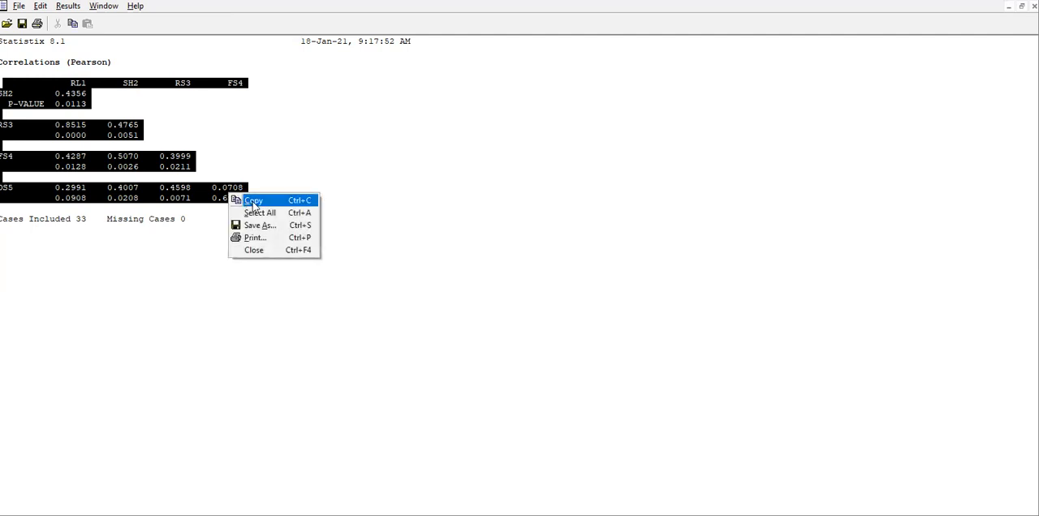
click(253, 203)
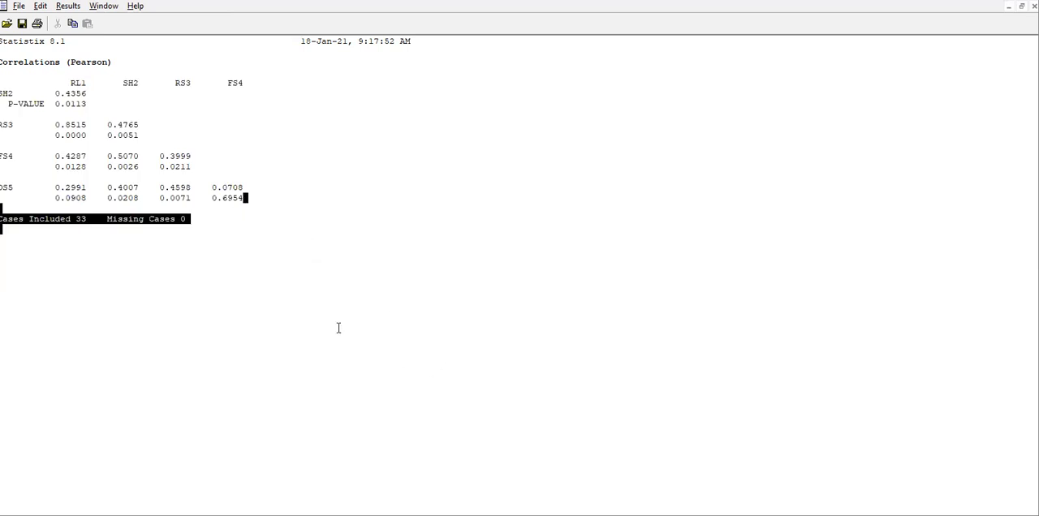
click(94, 155)
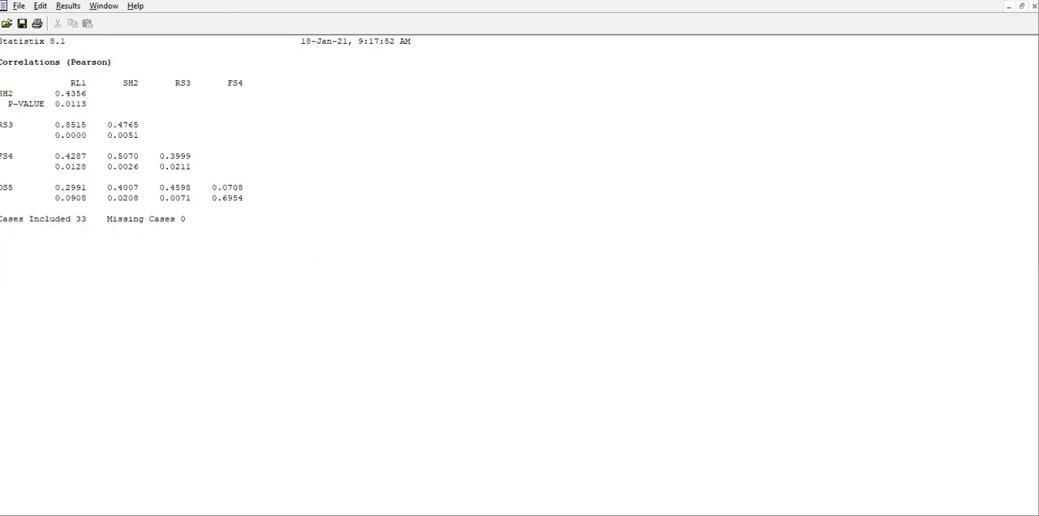
key(alt+Tab)
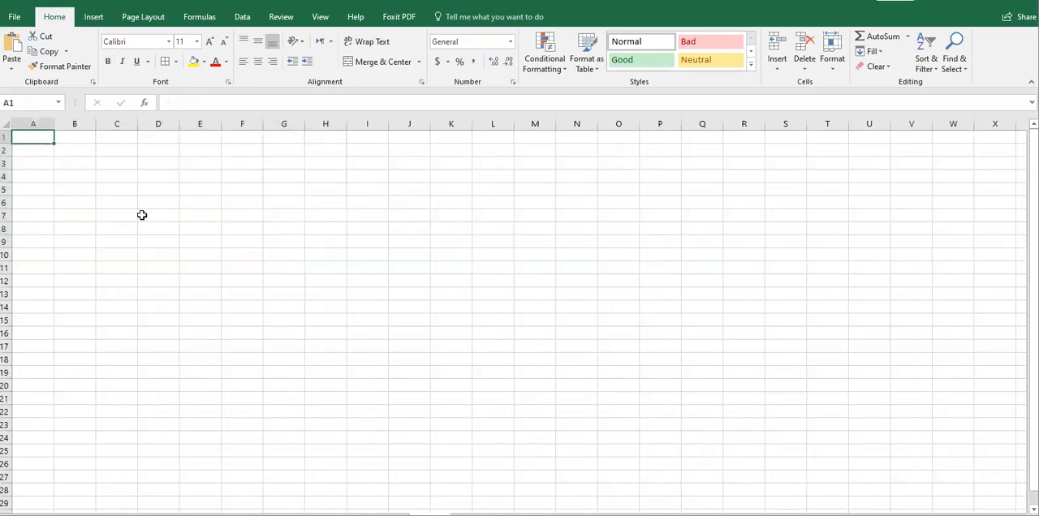
right_click(37, 138)
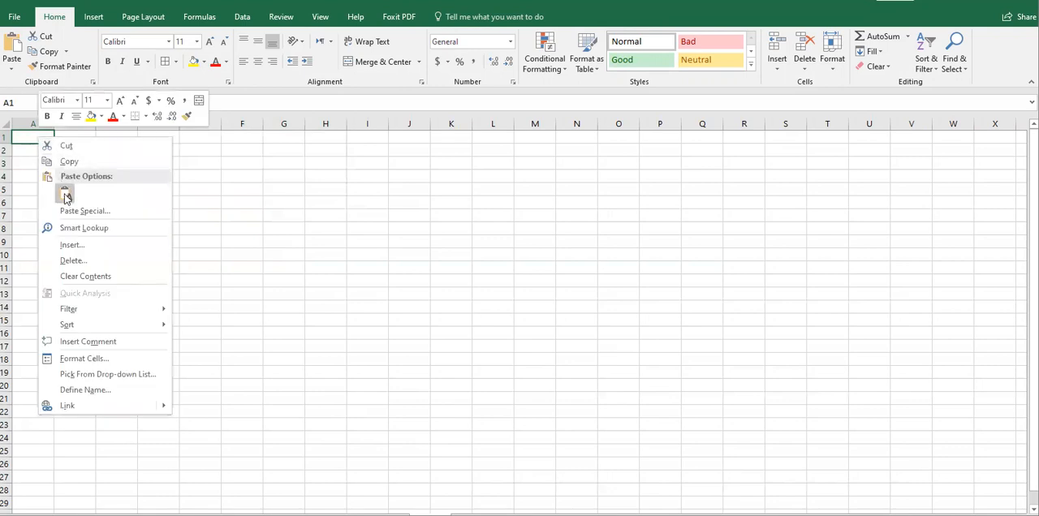
click(65, 195)
click(119, 177)
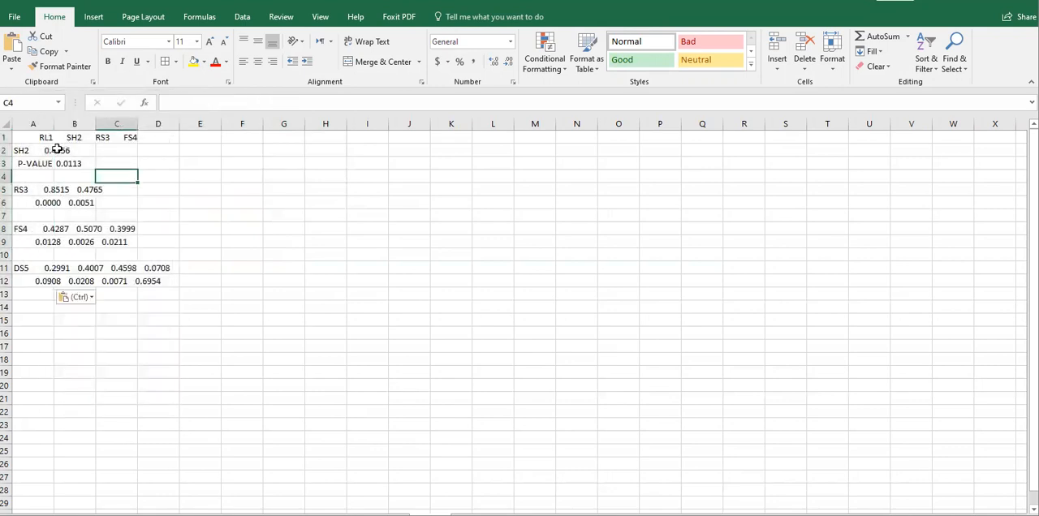
drag(54, 124, 199, 125)
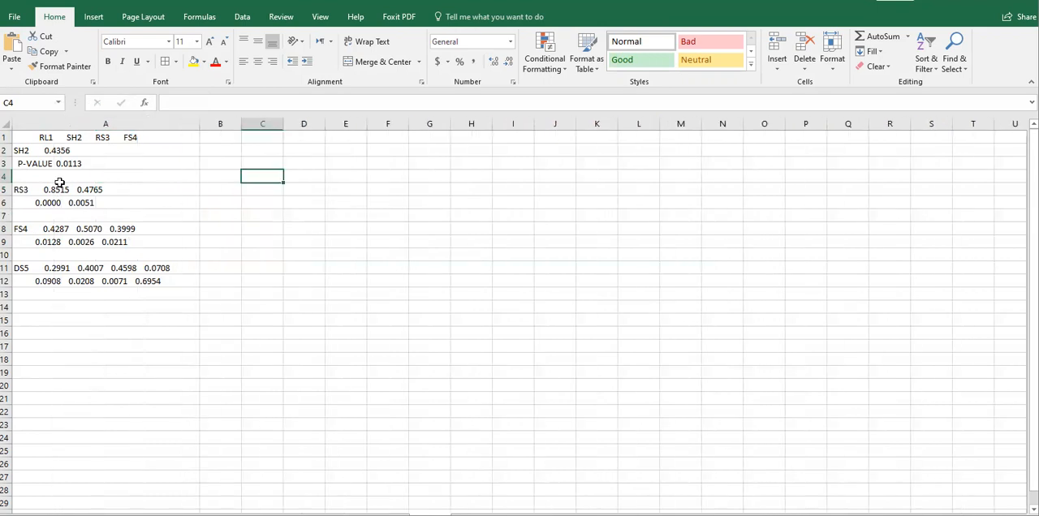
Start Text to Columns on column A as Fixed width and check the break lines down to the DS5 rows.
click(41, 123)
click(41, 123)
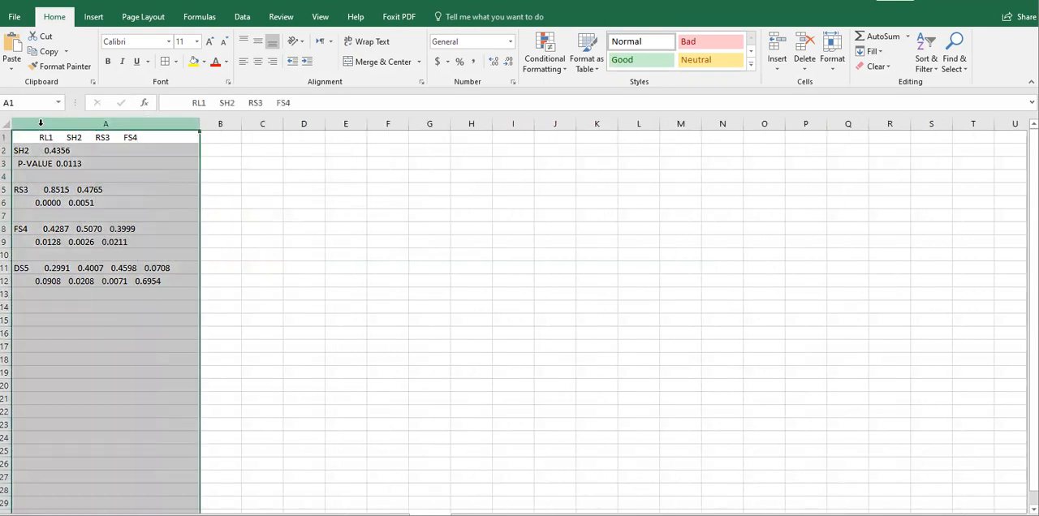
click(50, 122)
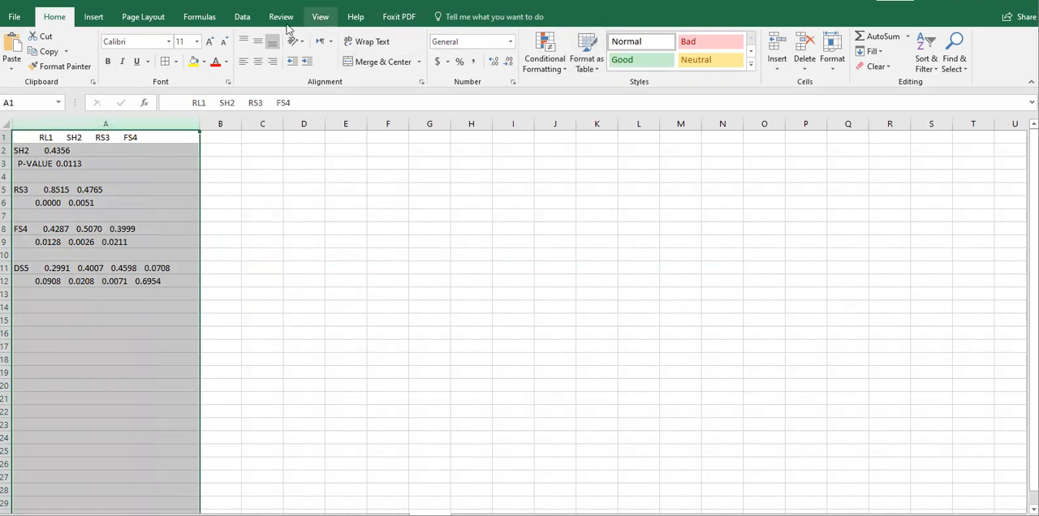
click(243, 17)
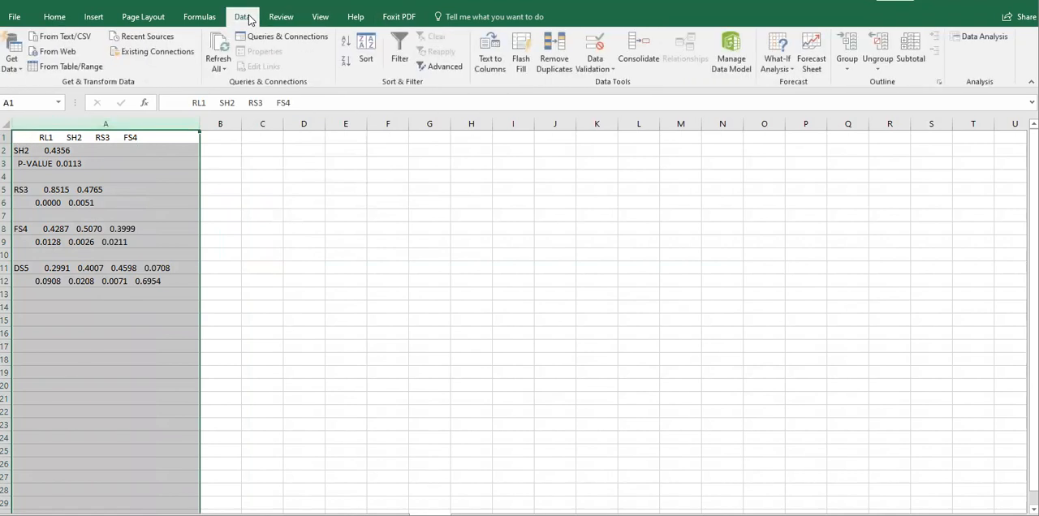
click(490, 52)
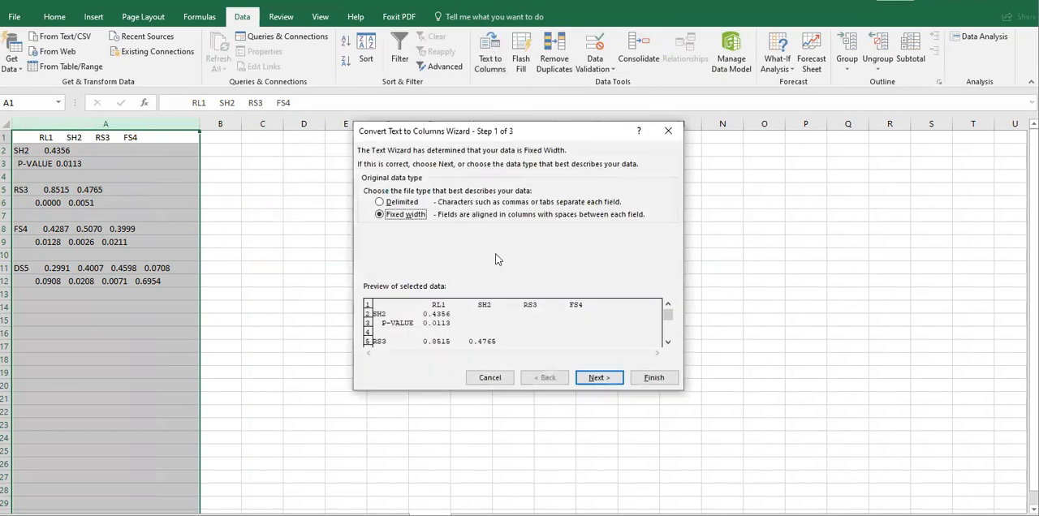
click(597, 378)
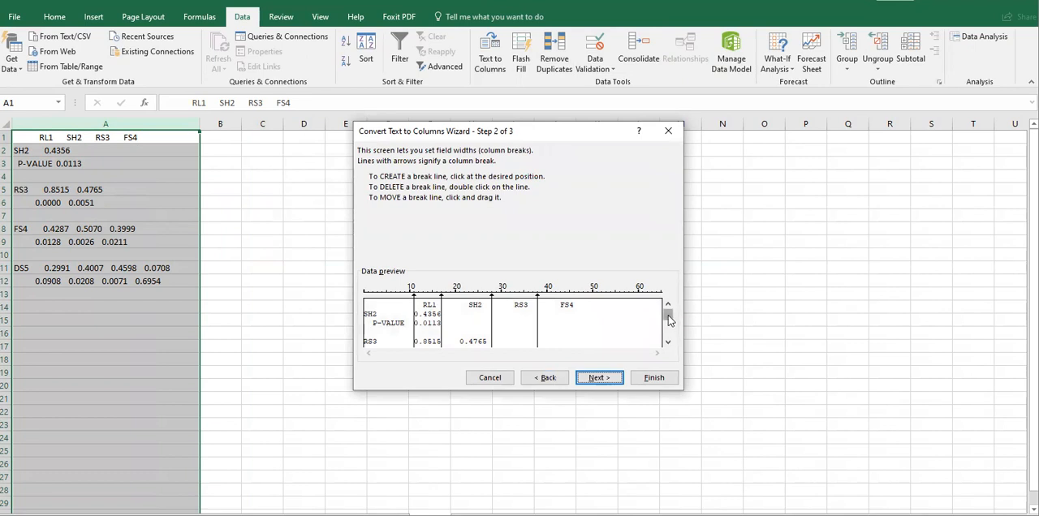
drag(669, 319, 670, 335)
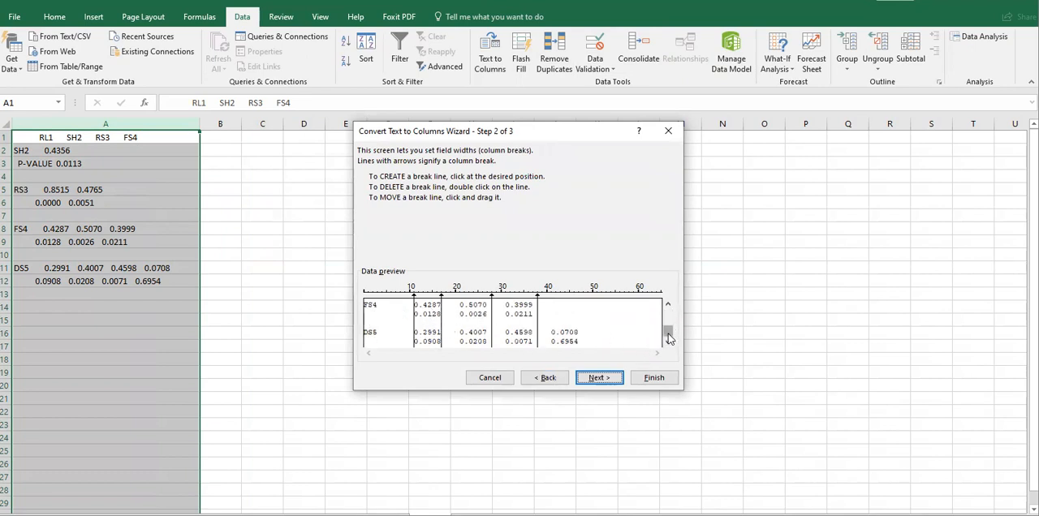
drag(669, 338, 667, 308)
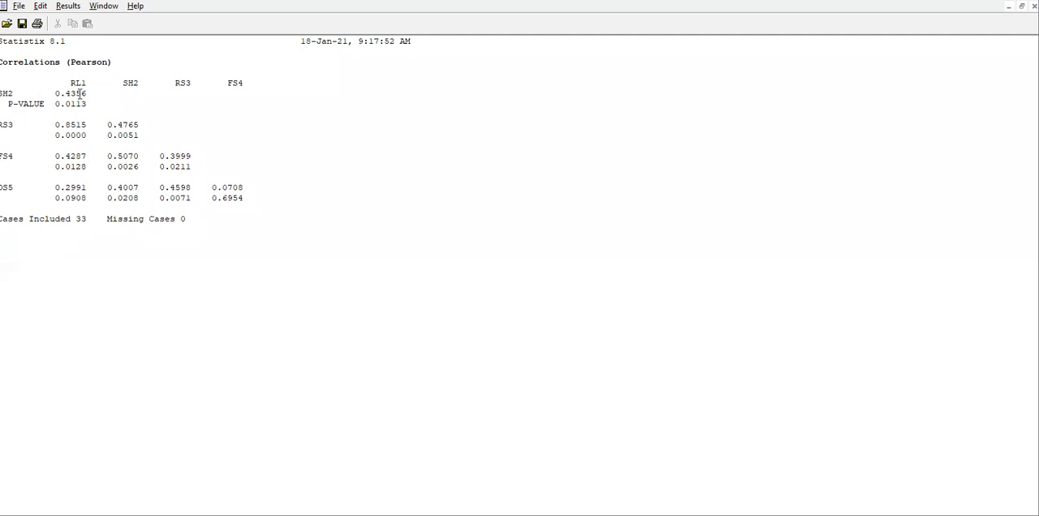
Examine the SH2–RL1 correlation coefficient in the Statistix output.
click(51, 93)
drag(51, 93, 96, 97)
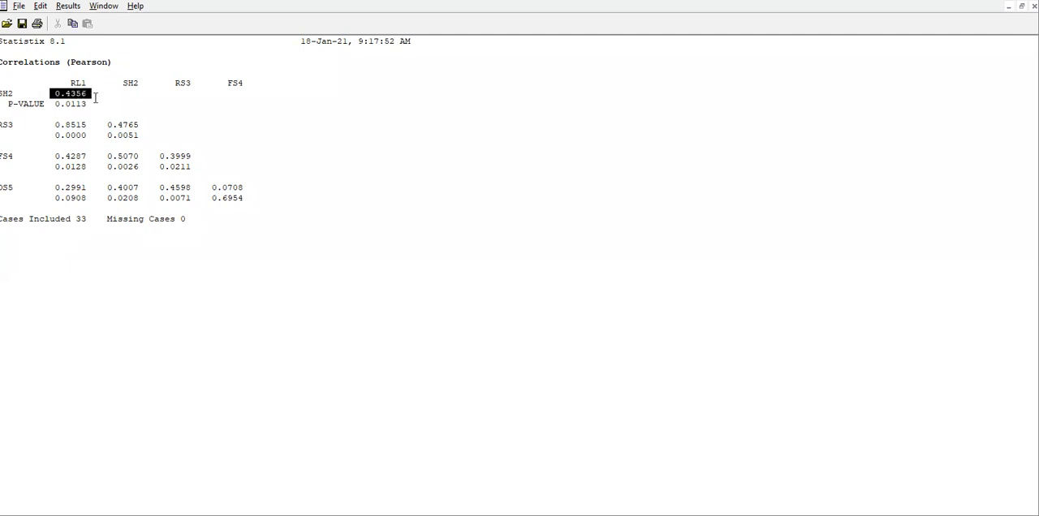
click(95, 97)
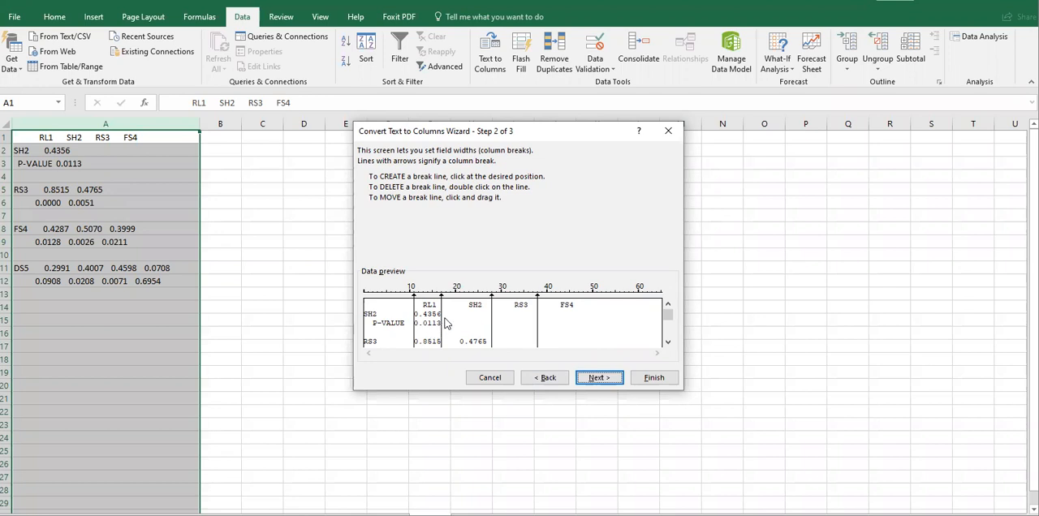
Add a column break at 50 after FS4, finish the split with General format at $A$1, and narrow column A.
mouse_move(666, 319)
mouse_down()
mouse_move(667, 340)
mouse_move(669, 304)
mouse_up()
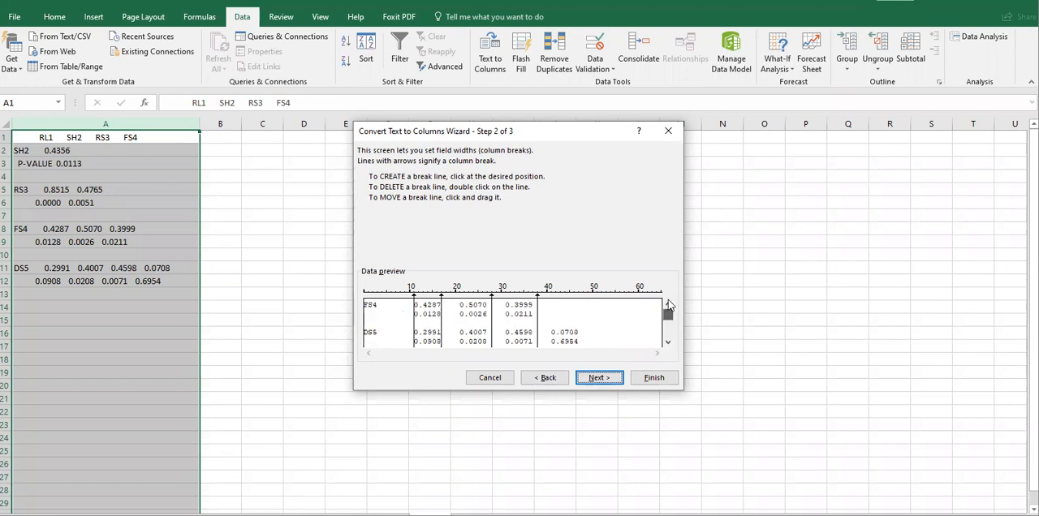
click(592, 304)
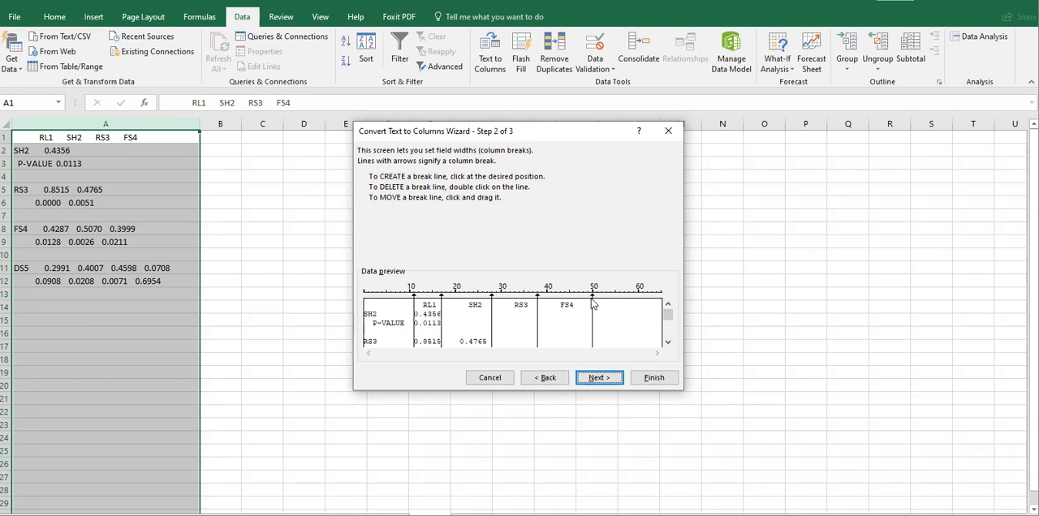
drag(668, 318, 668, 349)
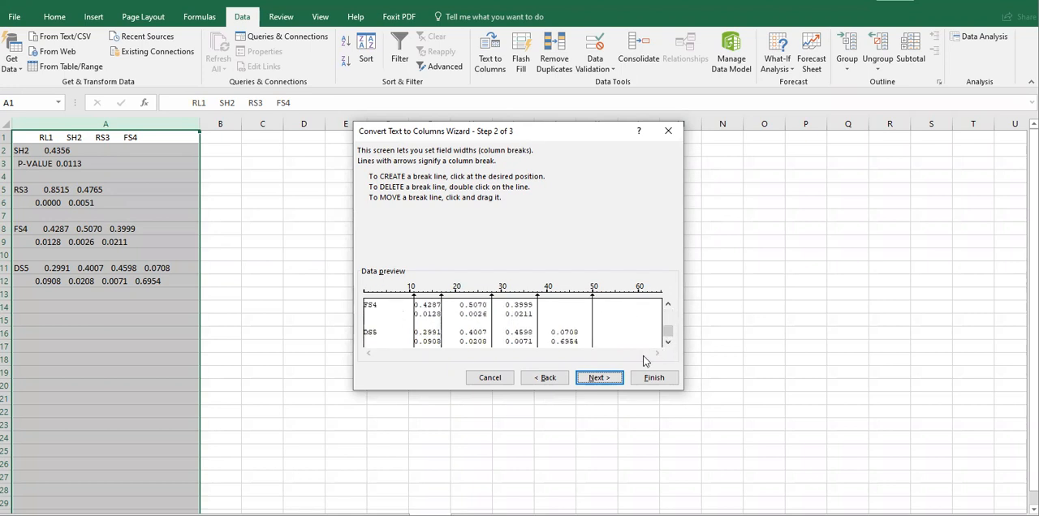
click(600, 379)
click(654, 379)
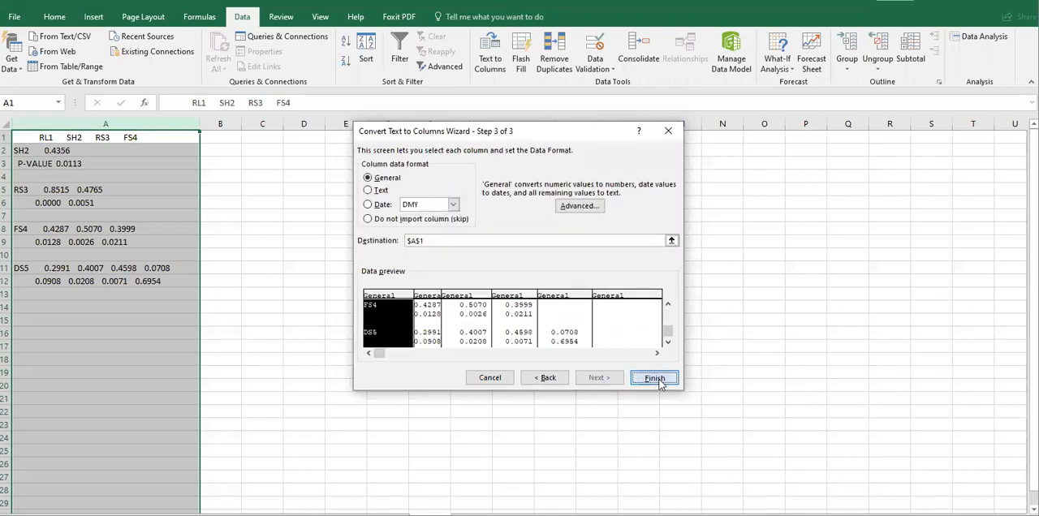
drag(200, 124, 63, 135)
click(219, 172)
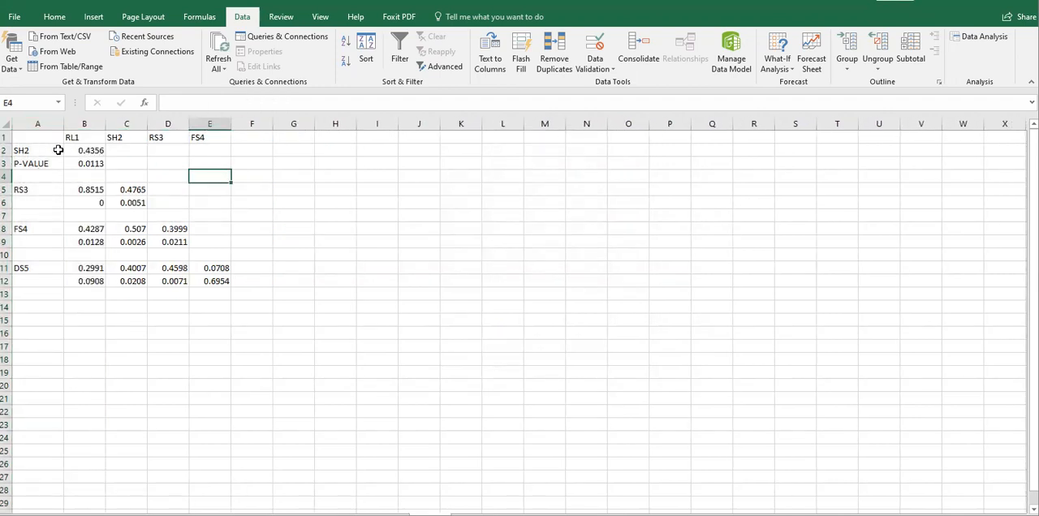
Apply all borders to the correlation table in A1:E12.
drag(27, 136, 212, 281)
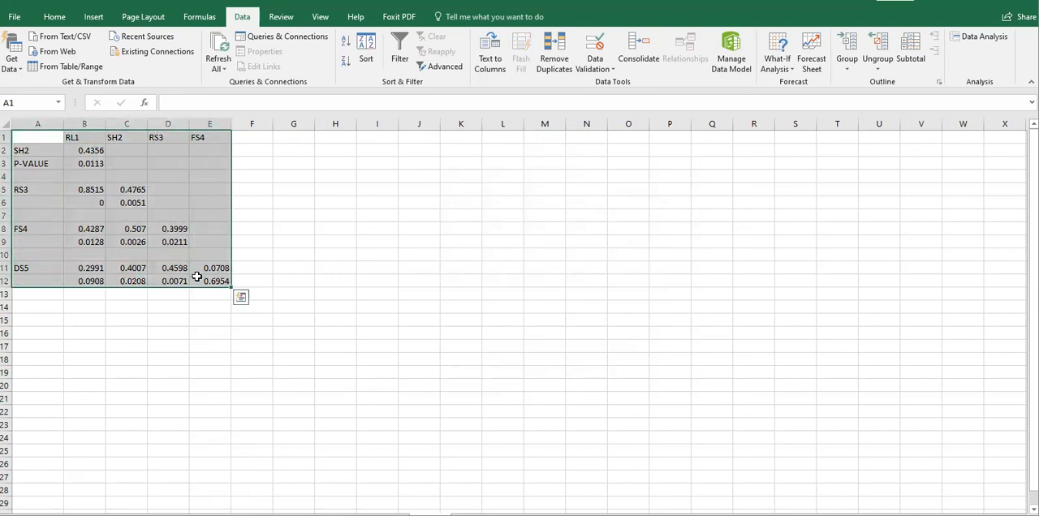
click(54, 16)
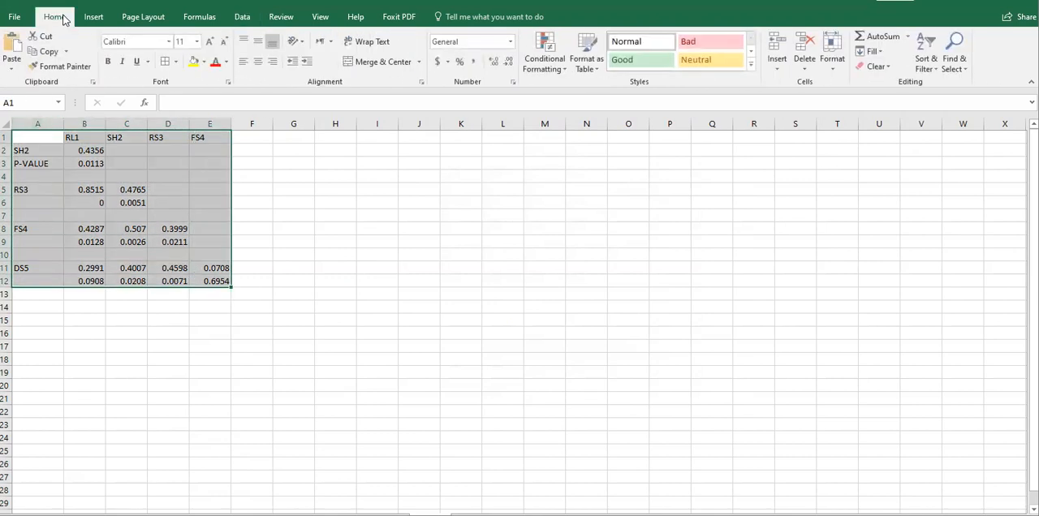
click(176, 62)
click(187, 177)
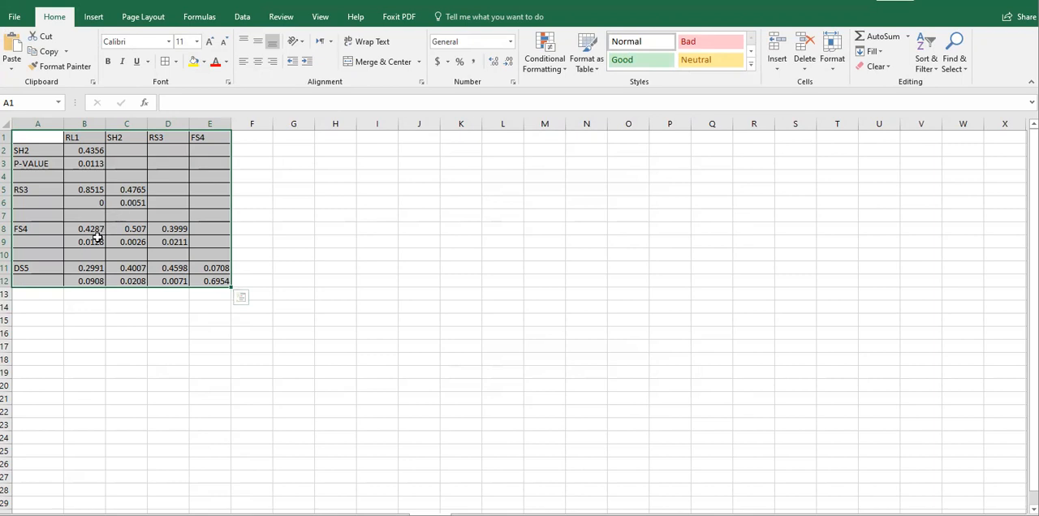
Delete the P-value rows under FS4, RS3 and SH2, including the blank row below the SH2 P-value.
click(6, 242)
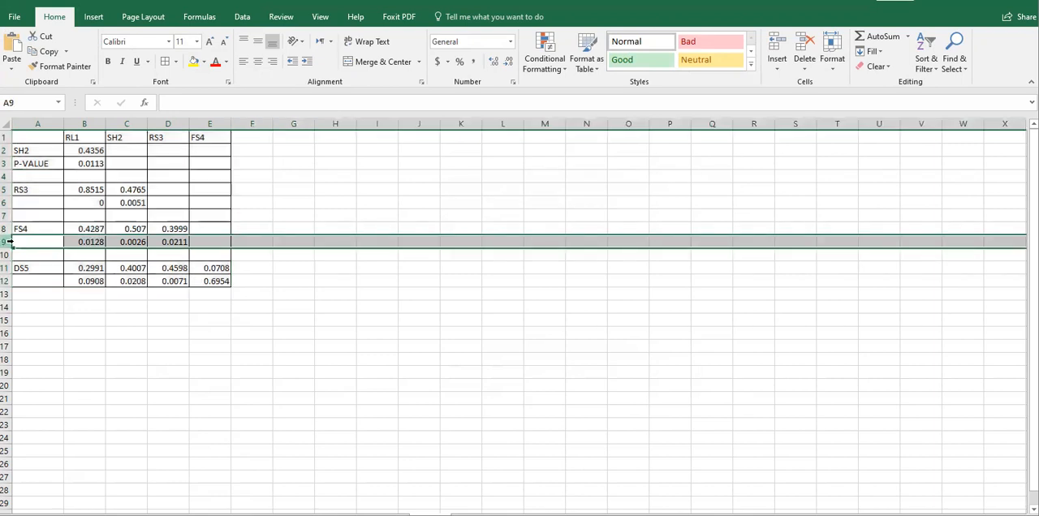
click(799, 46)
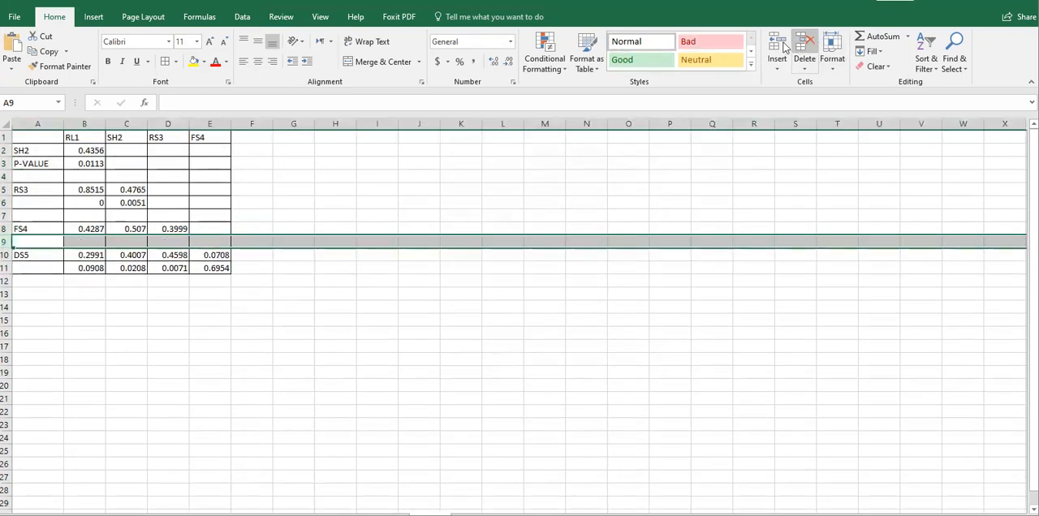
click(6, 203)
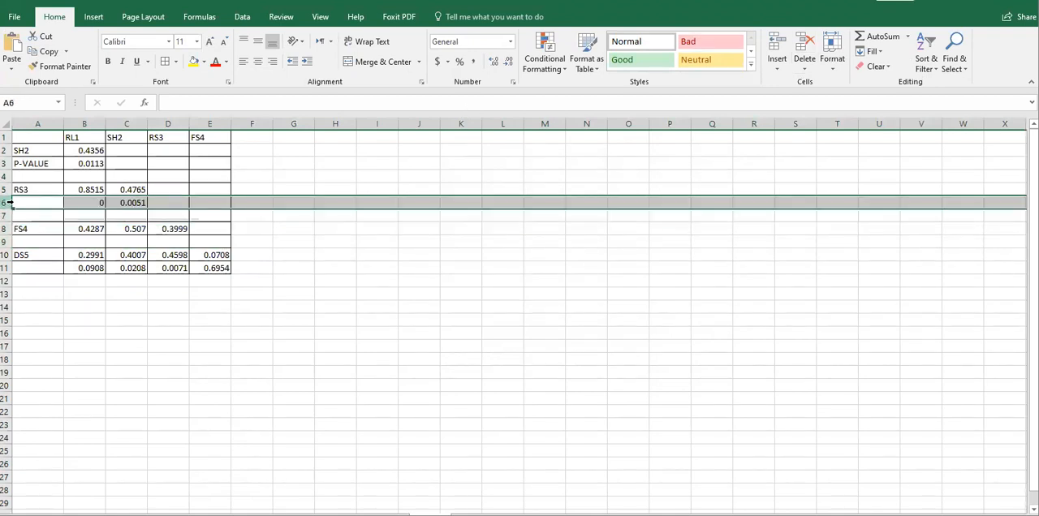
click(802, 43)
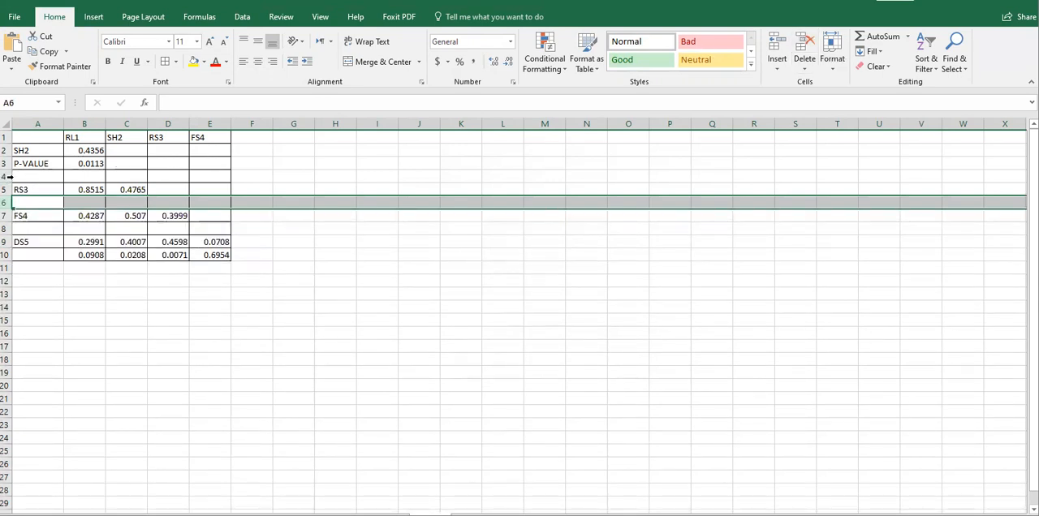
mouse_move(7, 163)
mouse_down()
mouse_move(6, 189)
mouse_move(6, 164)
mouse_move(6, 173)
mouse_up()
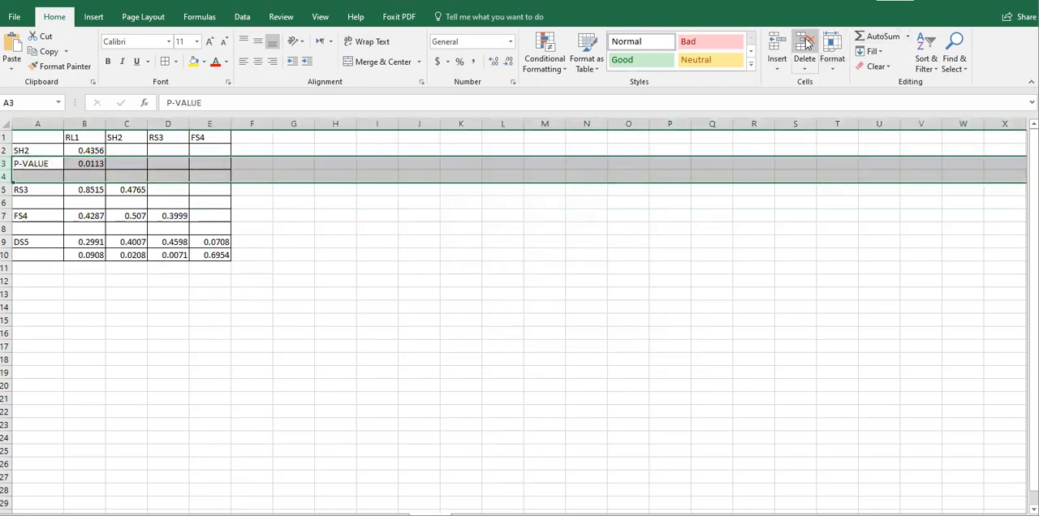
click(803, 44)
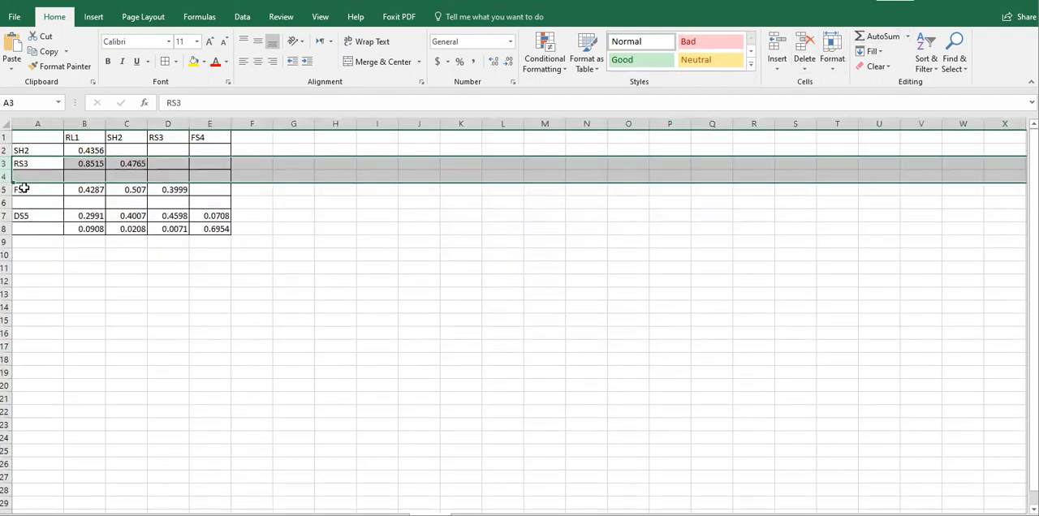
Delete the remaining blank rows above FS4 and DS5 in the correlation table.
click(7, 177)
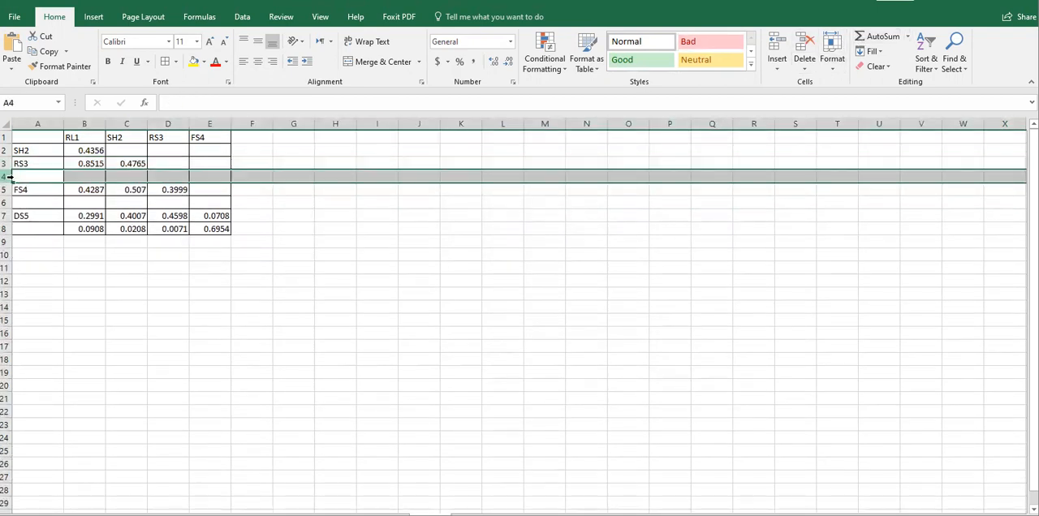
click(803, 45)
click(7, 189)
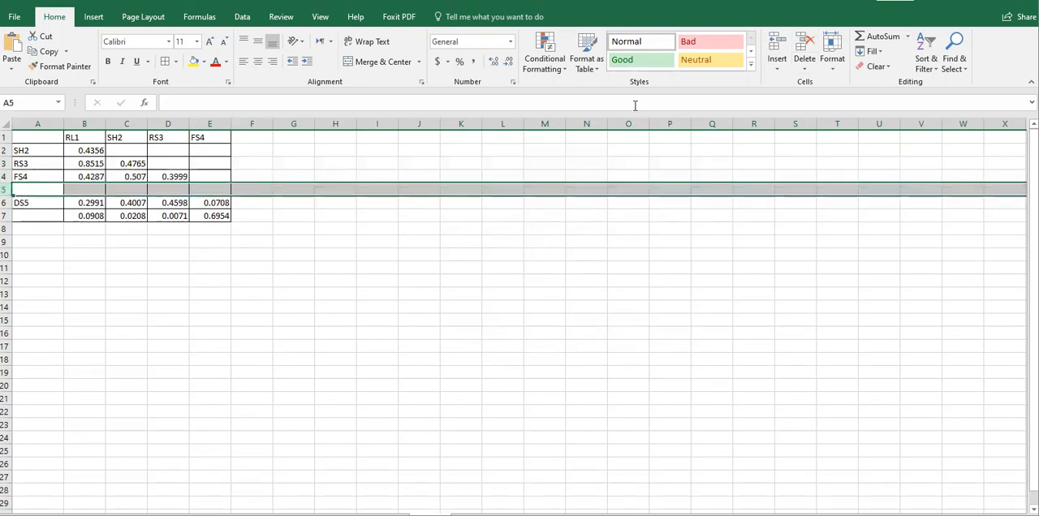
click(800, 47)
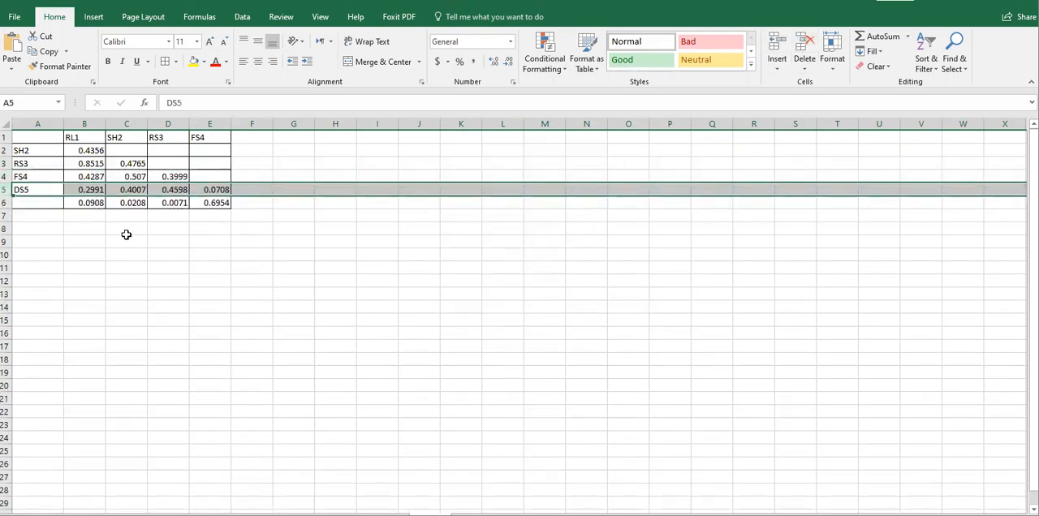
Copy the condensed correlation table in A1:E6.
click(127, 238)
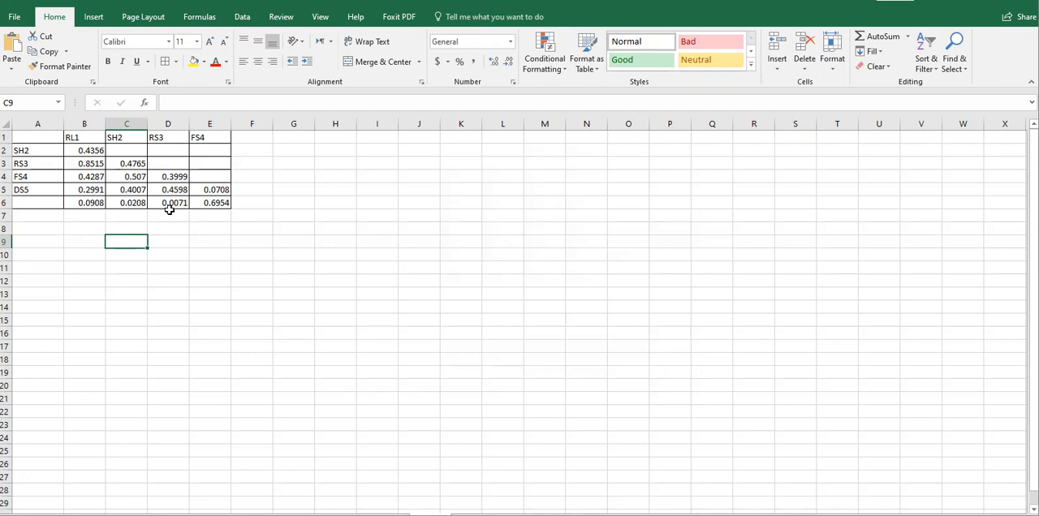
drag(36, 133, 217, 204)
key(ctrl+c)
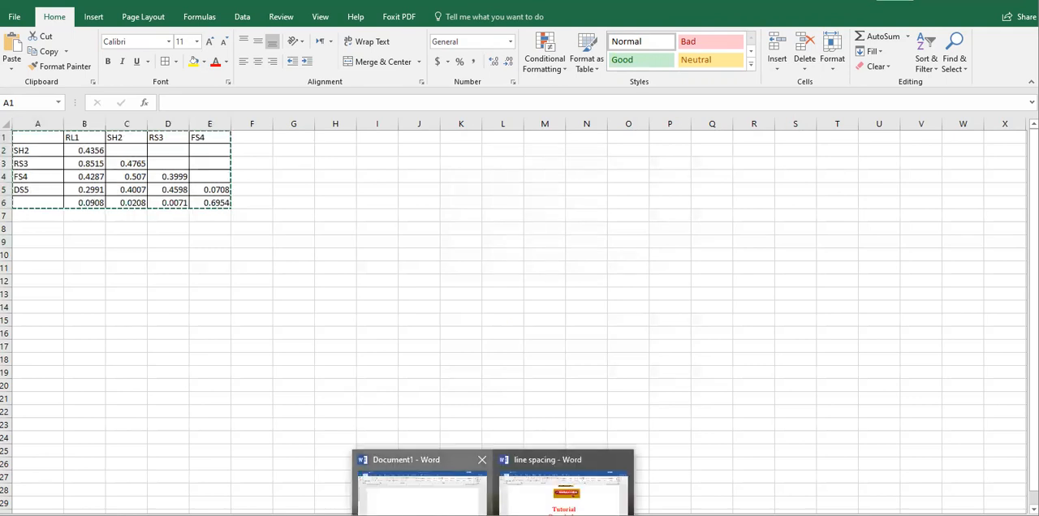
Switch to Document1 in Word, paste the copied correlation table, and enter the caption "Table" above it.
click(421, 491)
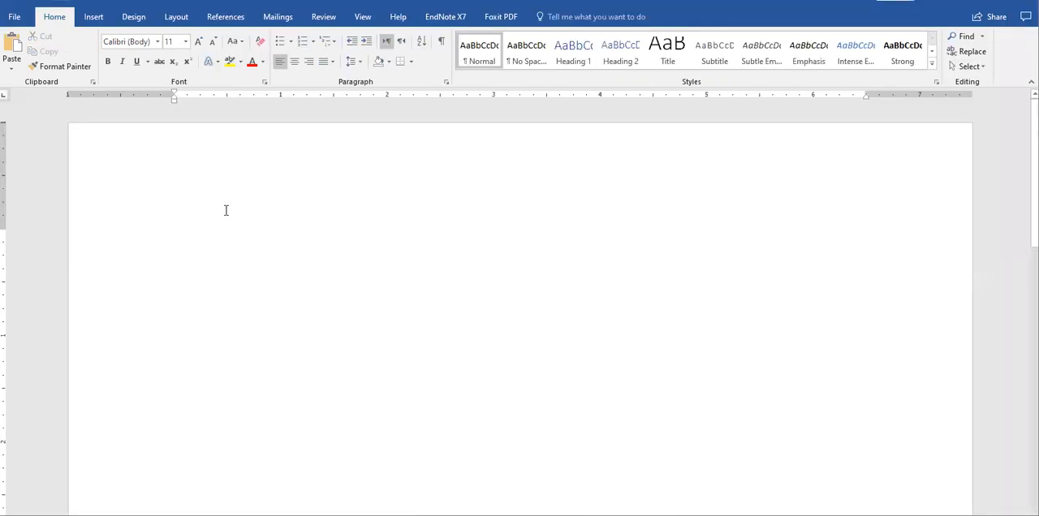
key(ctrl+v)
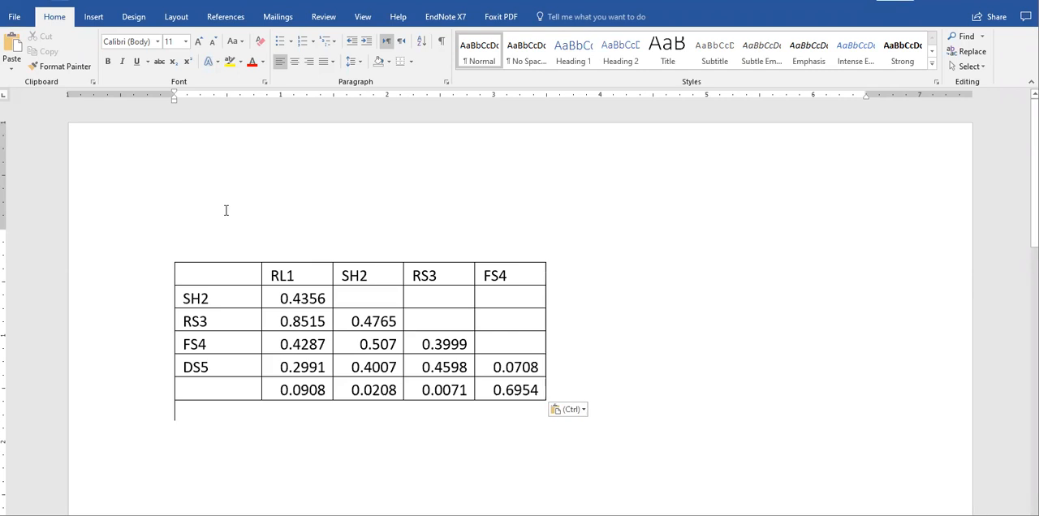
click(207, 247)
text(Table)
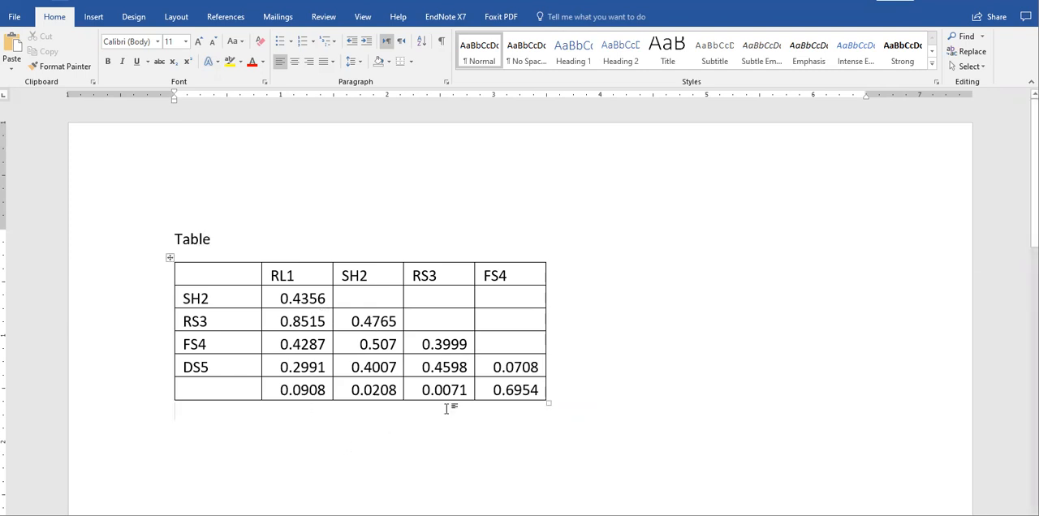
Switch back to Excel and reduce the values in B2:E6 to two decimal places.
key(alt+Tab)
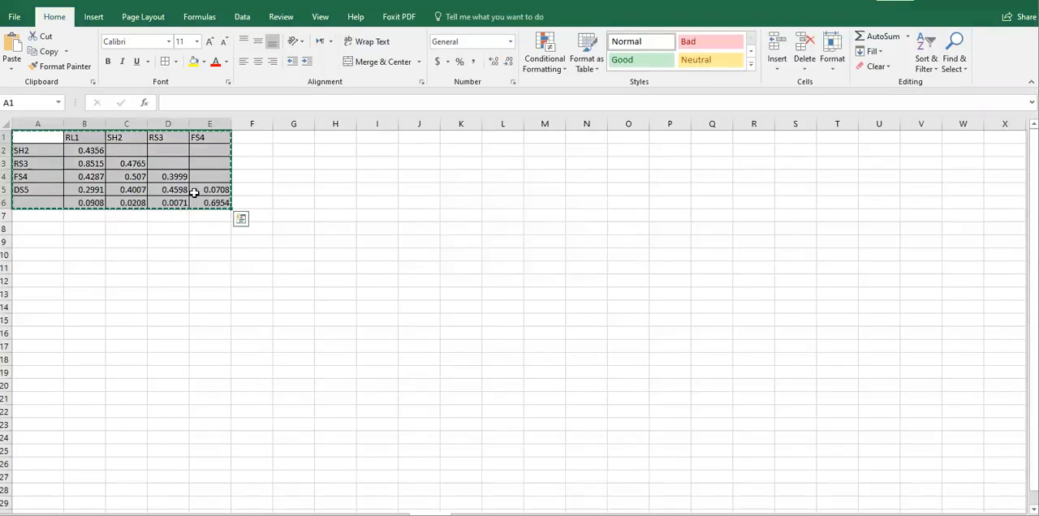
drag(77, 153, 214, 203)
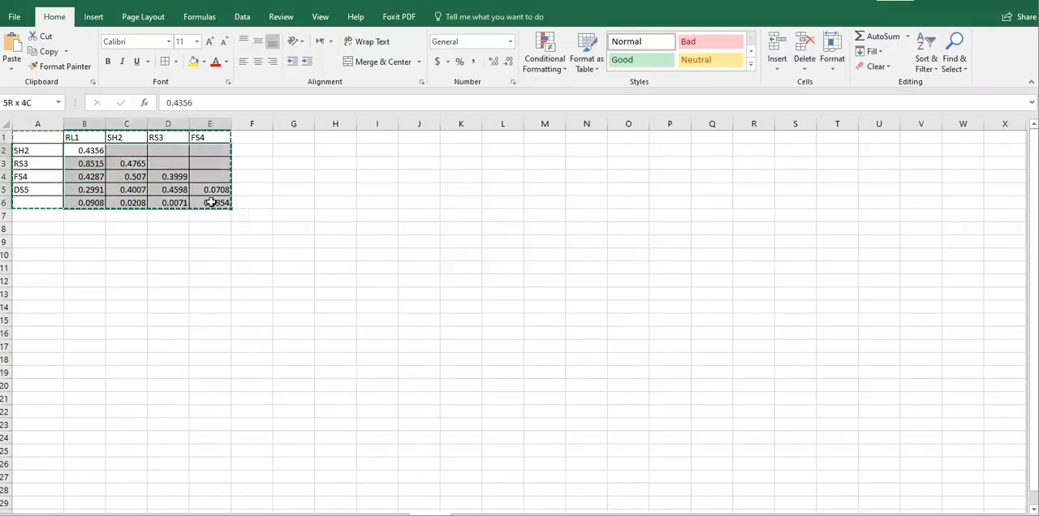
click(510, 64)
click(510, 63)
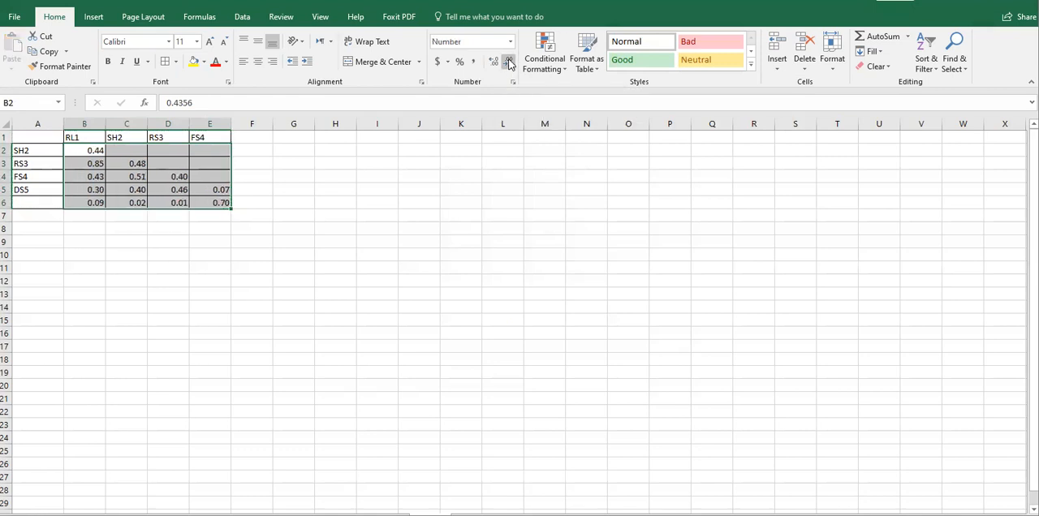
click(131, 202)
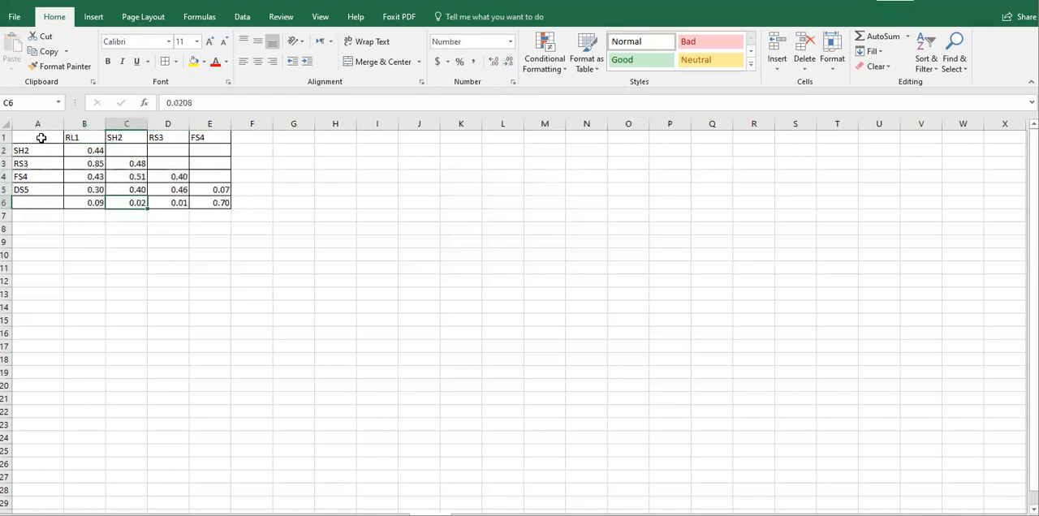
Copy the rounded correlation table in A1:E6 and paste it below the existing table in the Word document.
drag(35, 140, 203, 202)
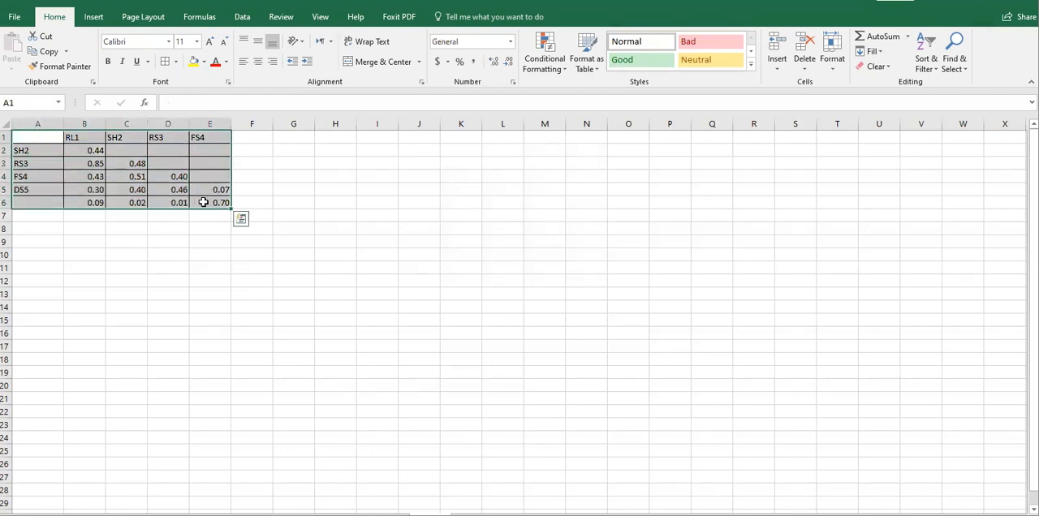
key(ctrl+c)
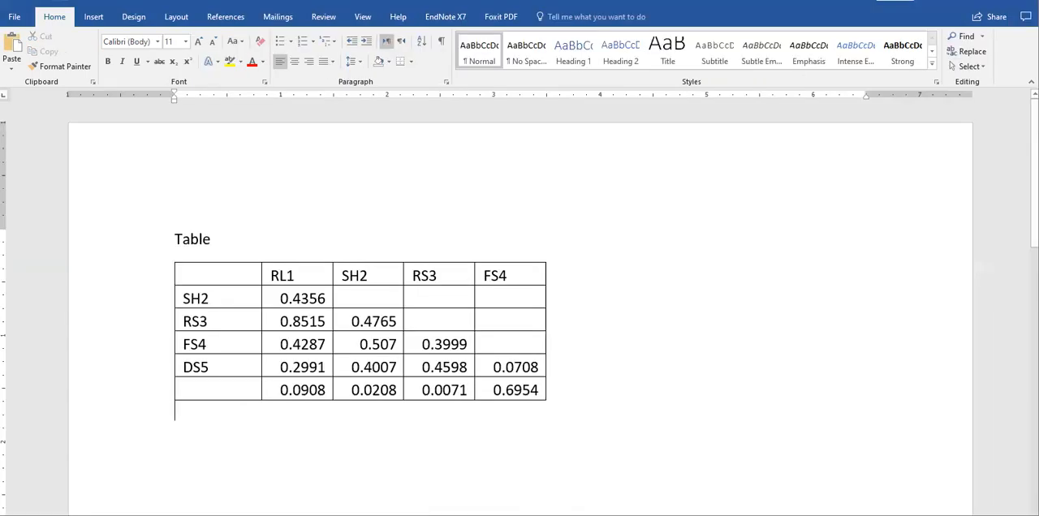
click(560, 492)
key(ctrl+v)
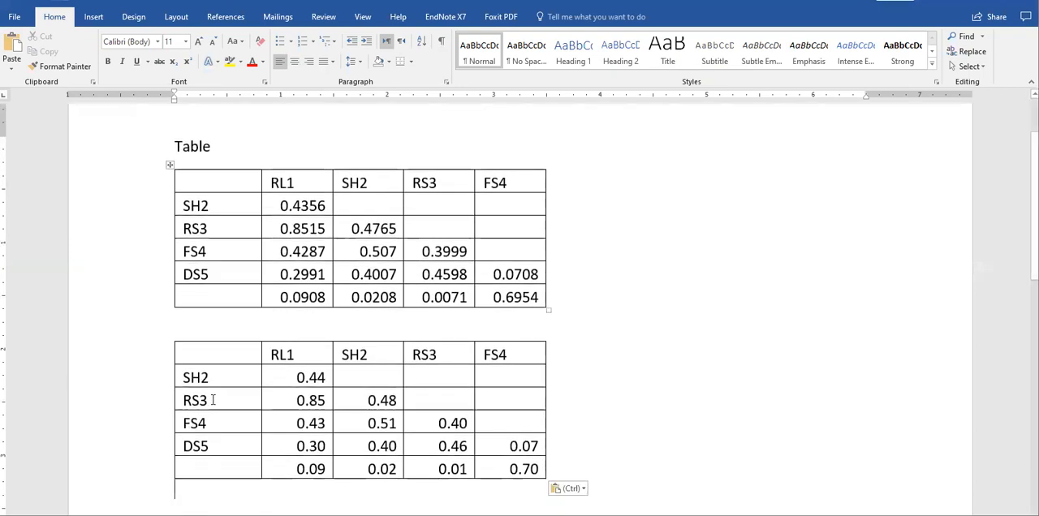